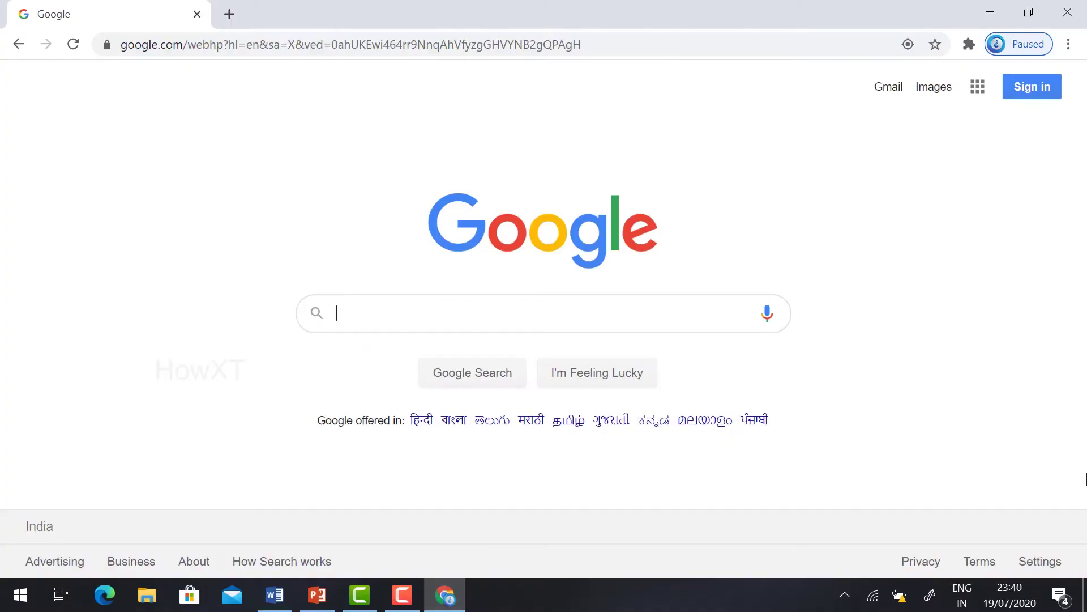
Step: Type 'testmoz' into the Google search box
type("test")
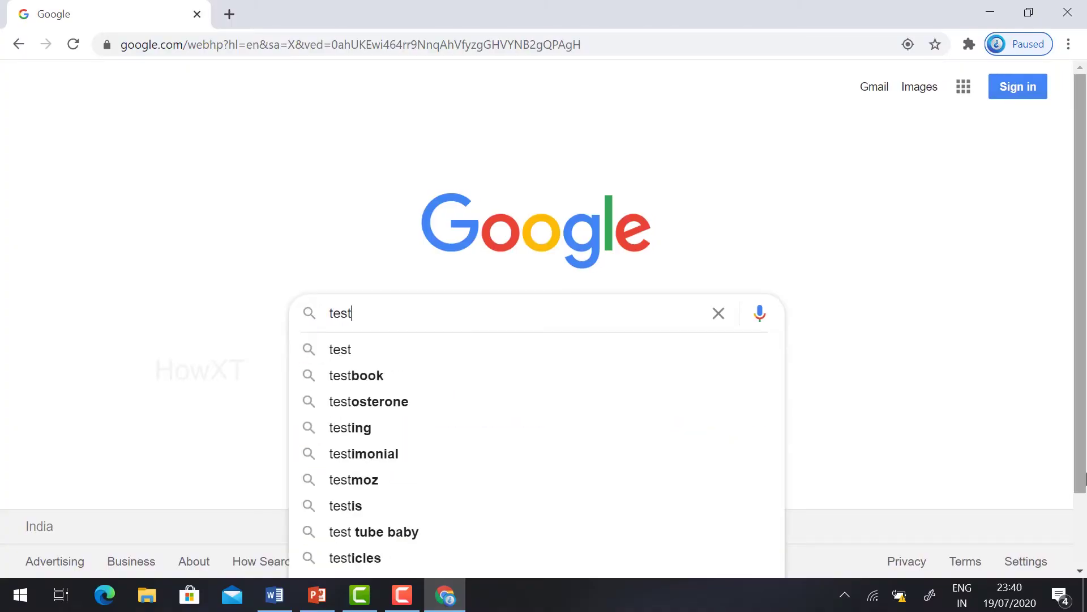
type("moz")
Step: Search Google for testmoz, go to testmoz.com and start a free Build a Test form
key("Return")
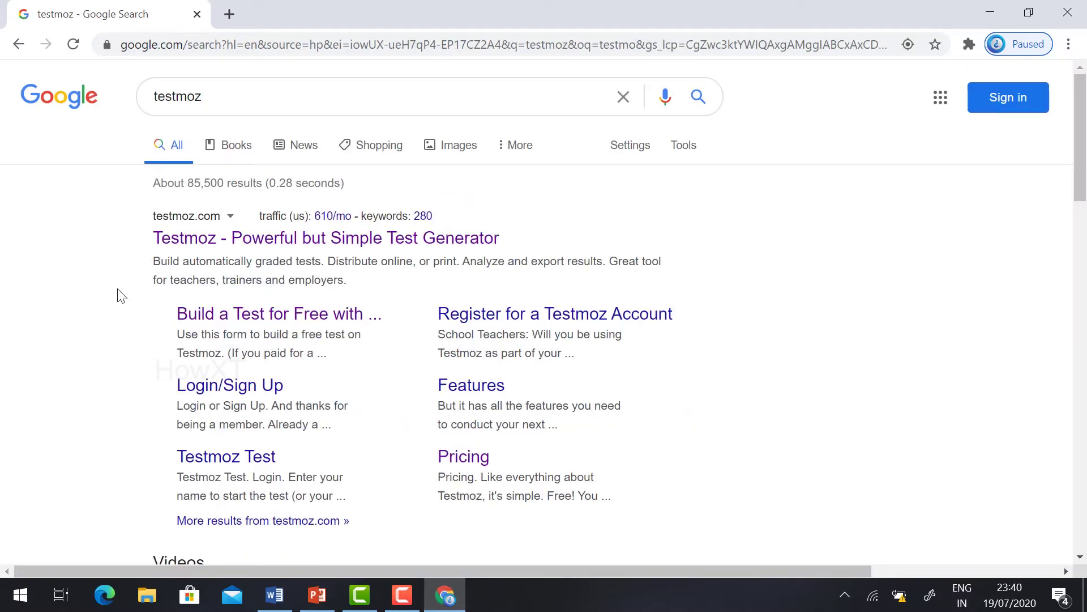
left_click(251, 240)
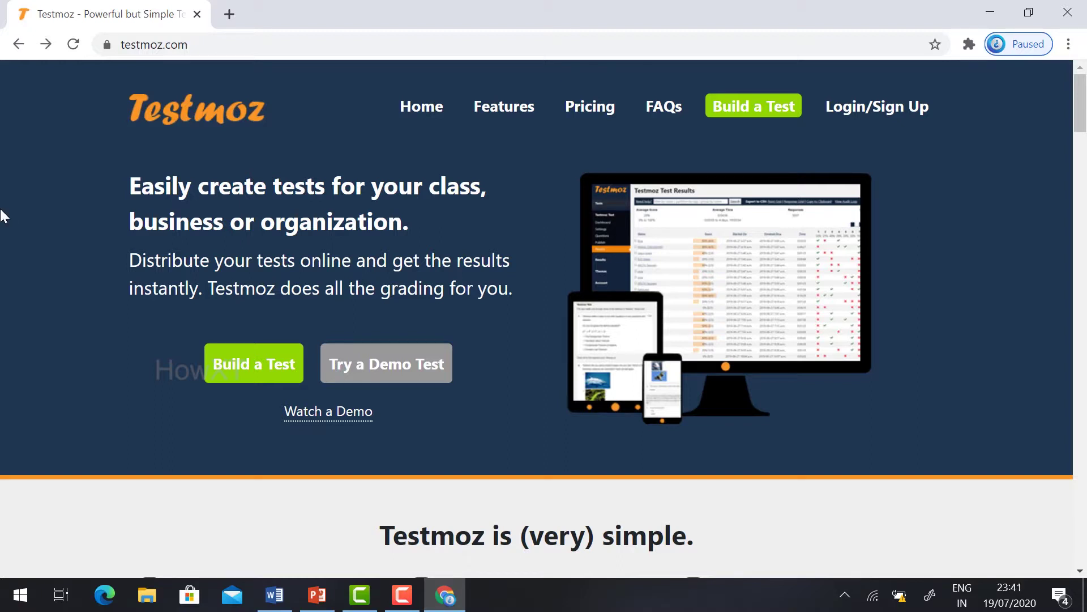
left_click(268, 383)
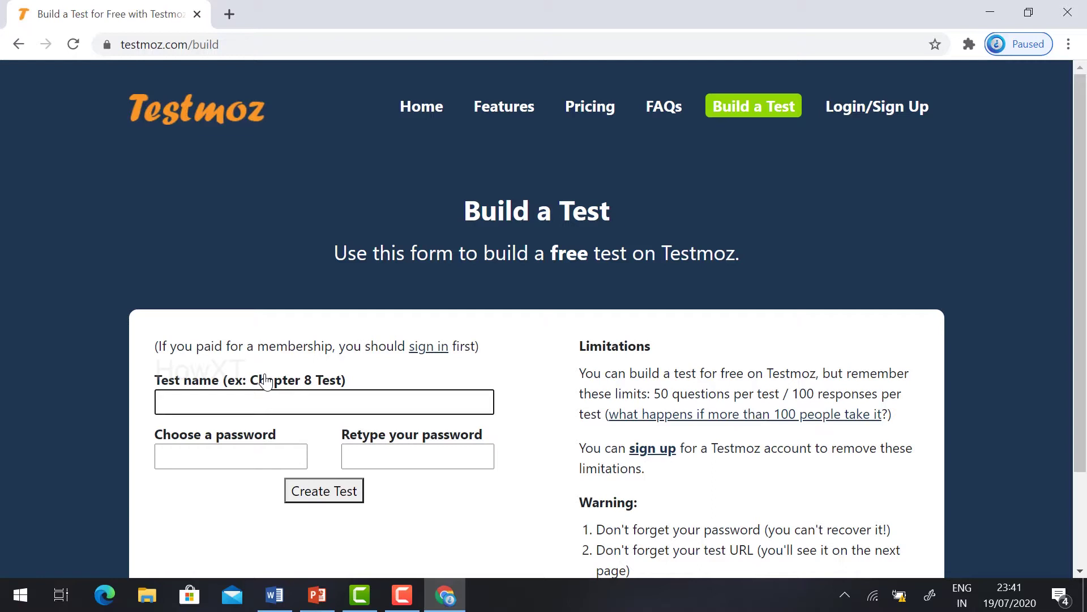
Step: Highlight the free plan's 50 questions and 100 responses per test limits
scroll(535, 322, "down", 2)
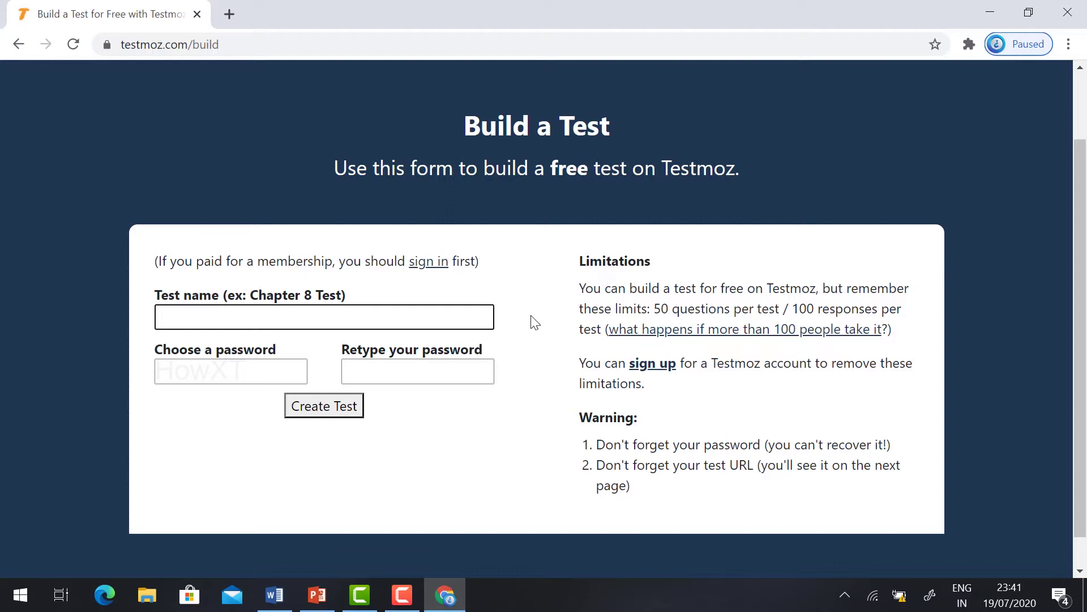
left_click_drag(658, 311, 732, 312)
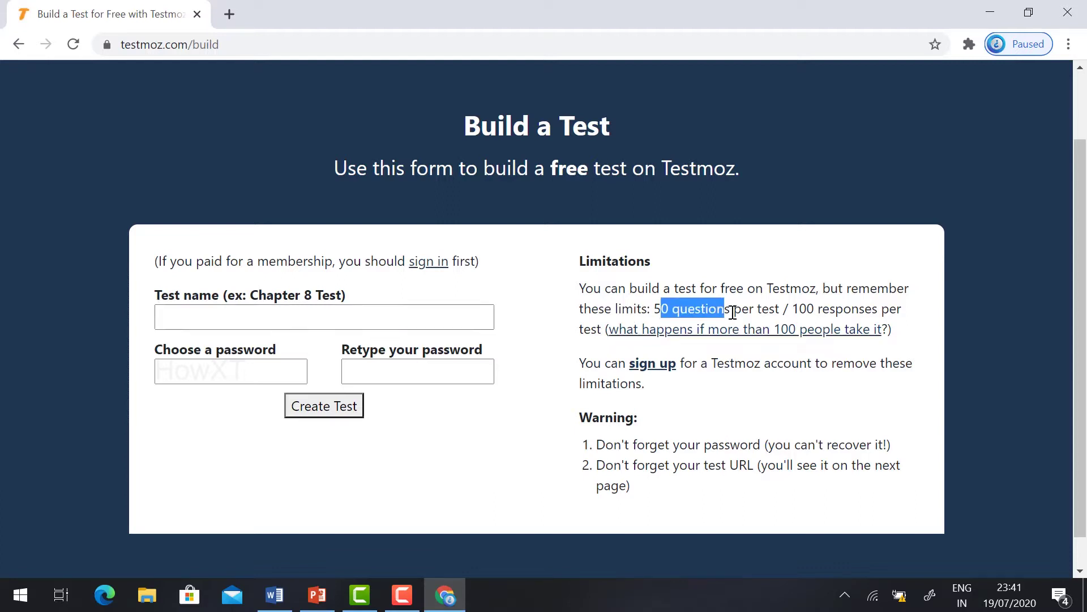
left_click(784, 308)
left_click_drag(800, 311, 595, 327)
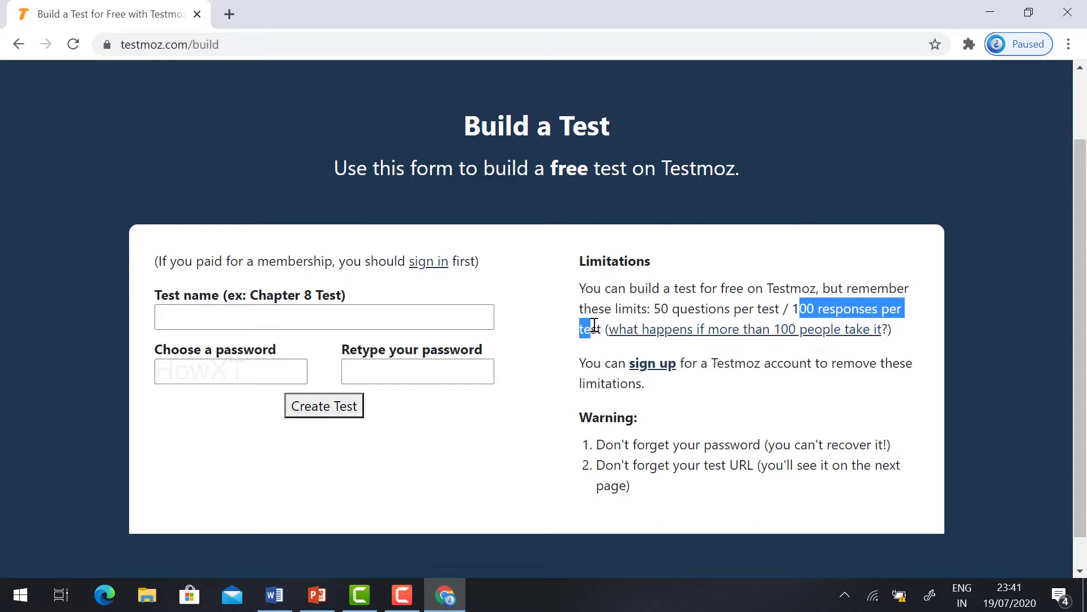
Step: Name the test 'Current Affairs', set and confirm its password, and create it
left_click(226, 306)
key("Escape")
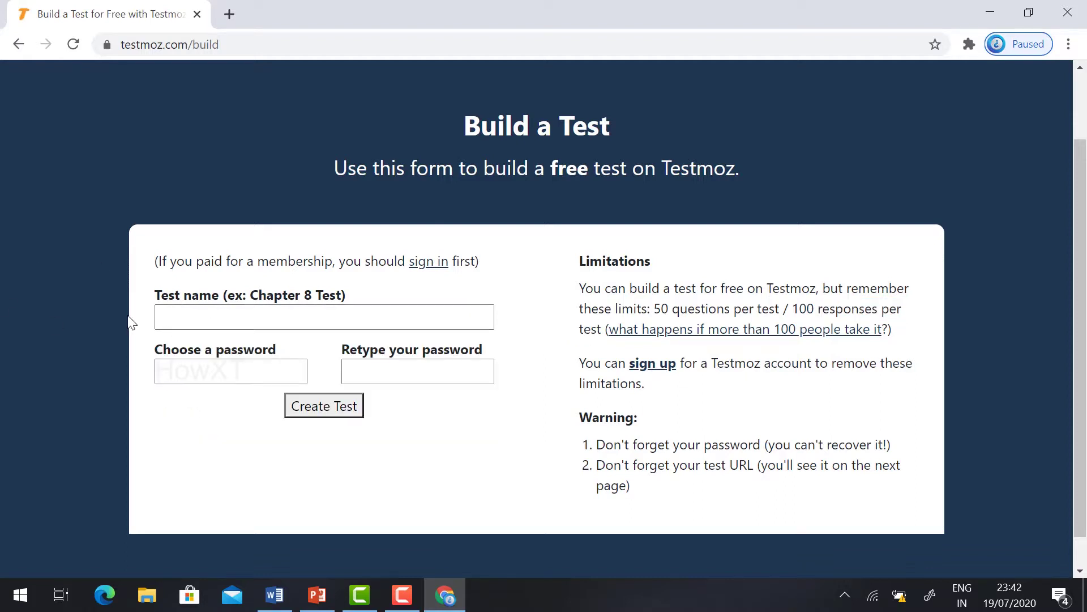
left_click(189, 318)
left_click(187, 346)
left_click(210, 374)
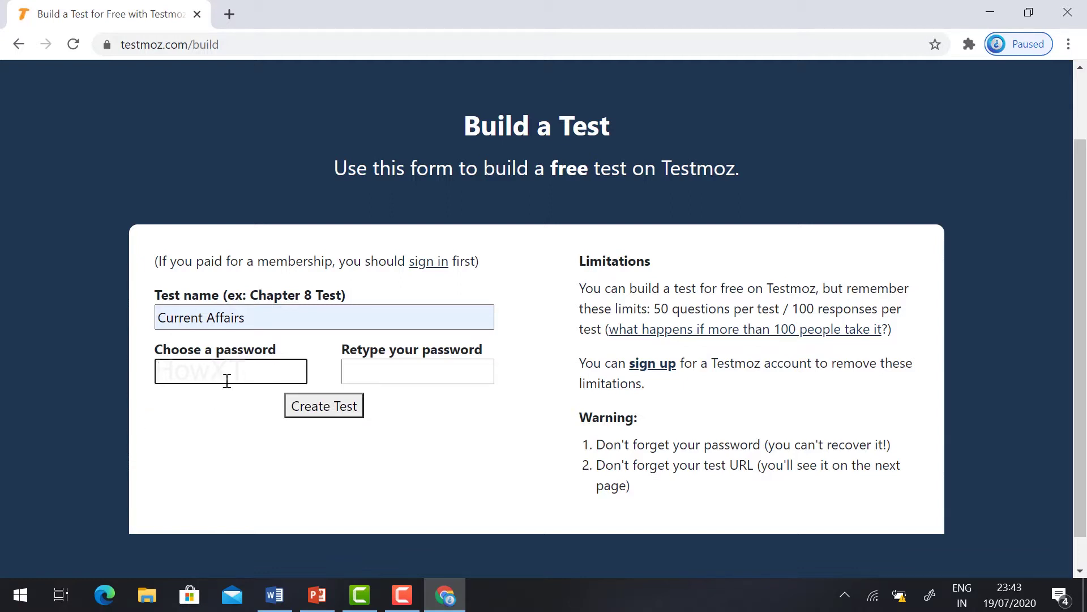
type("123")
left_click(358, 369)
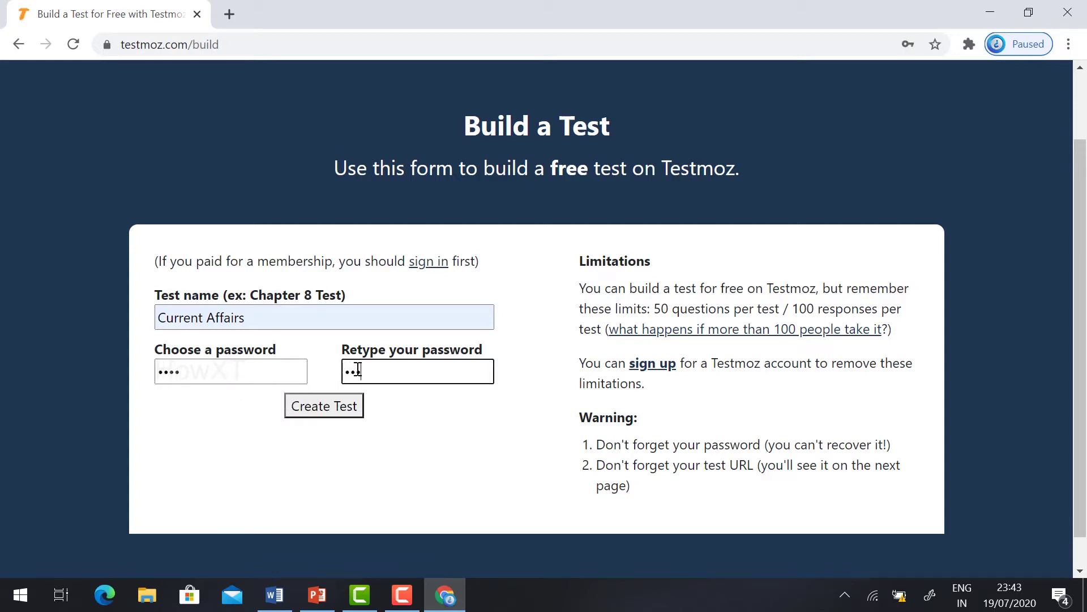
left_click(334, 415)
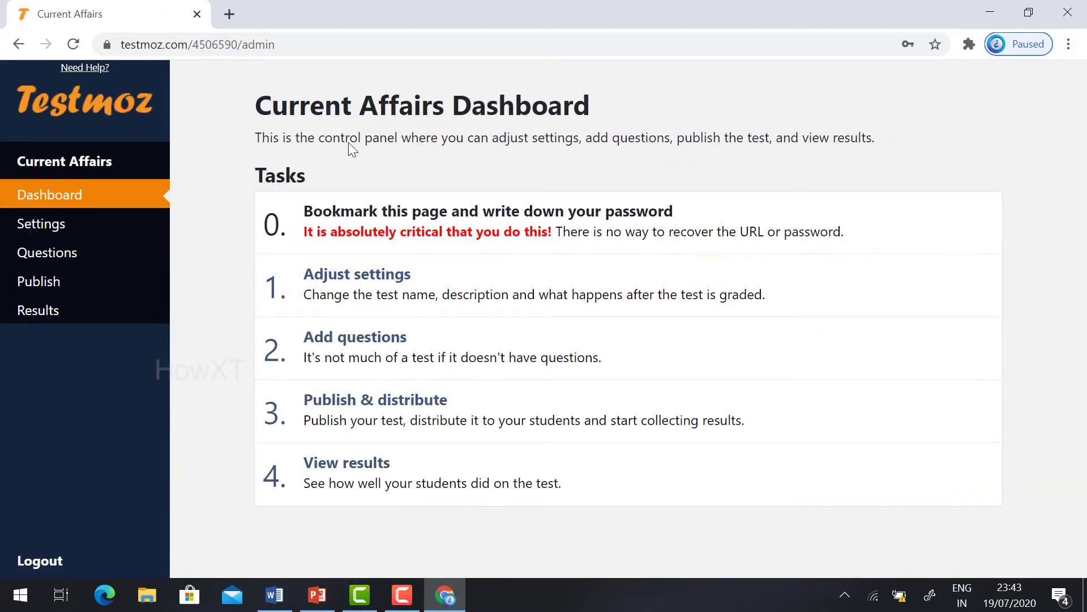
Step: Paste the answer-and-submit instructions into the Current Affairs settings' Introduction
triple_click(376, 105)
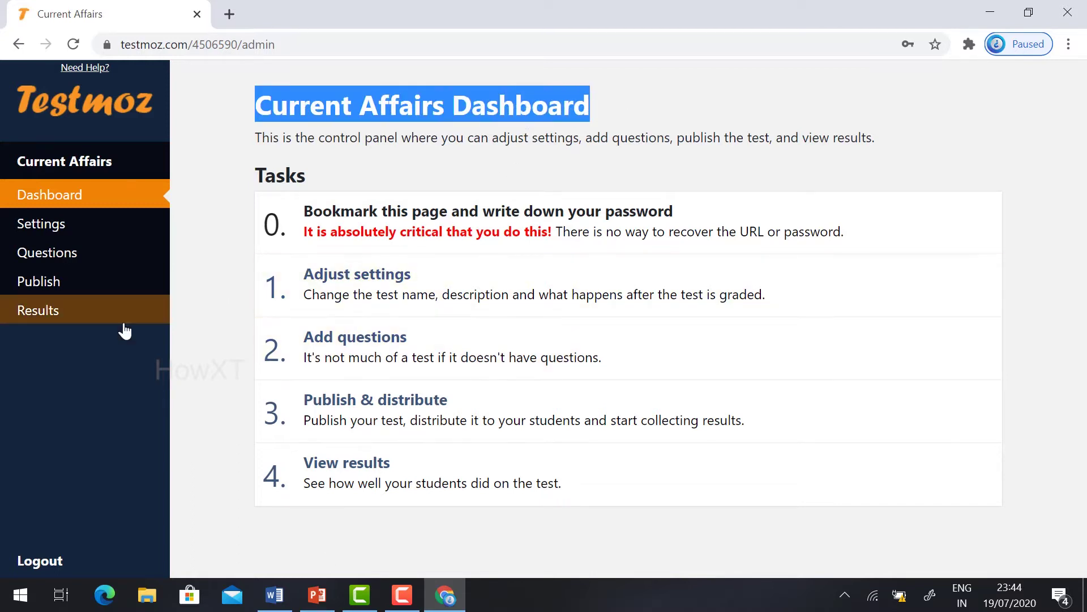
left_click(317, 291)
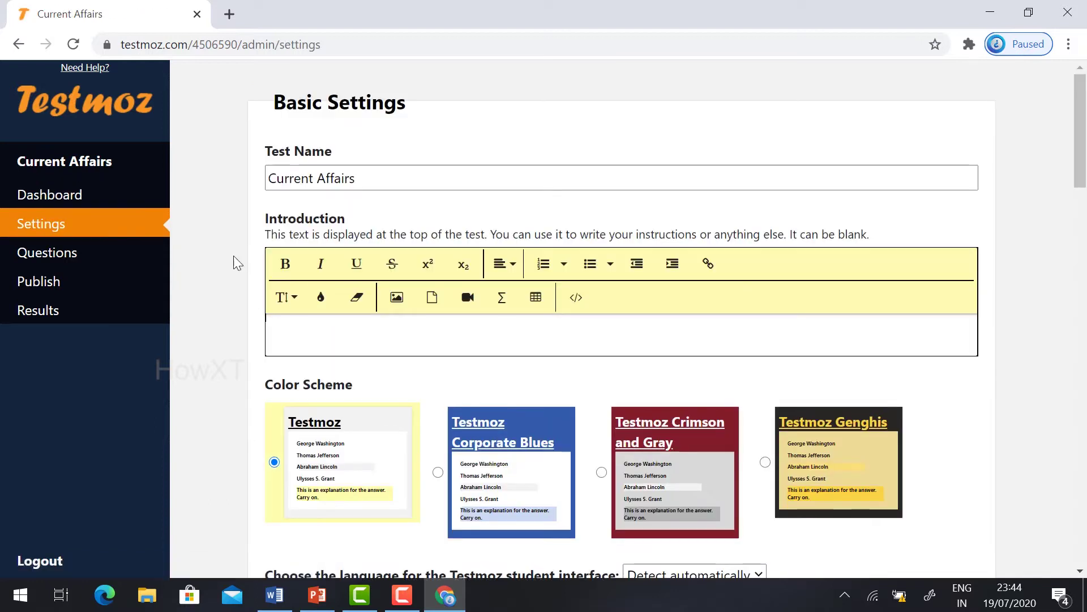
left_click(360, 175)
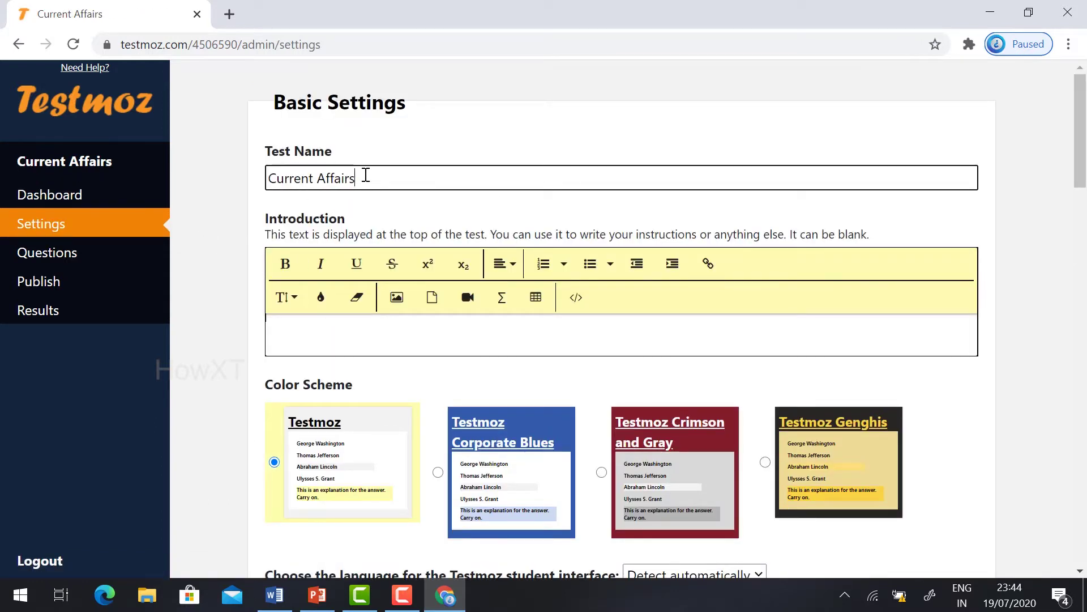
left_click(294, 330)
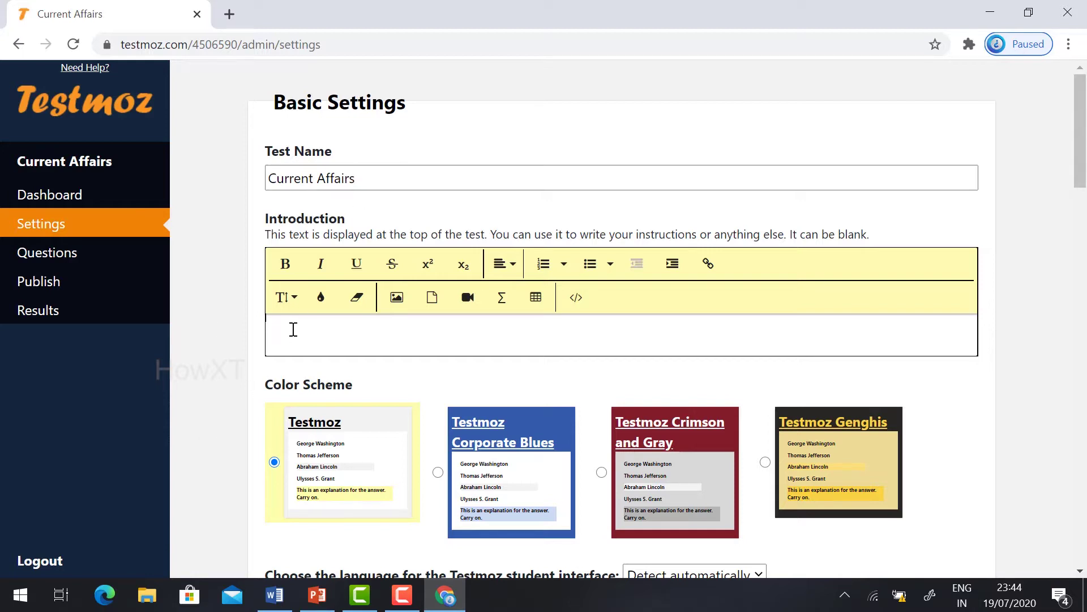
type("This test for current affairs kindly give your answer and submit your test")
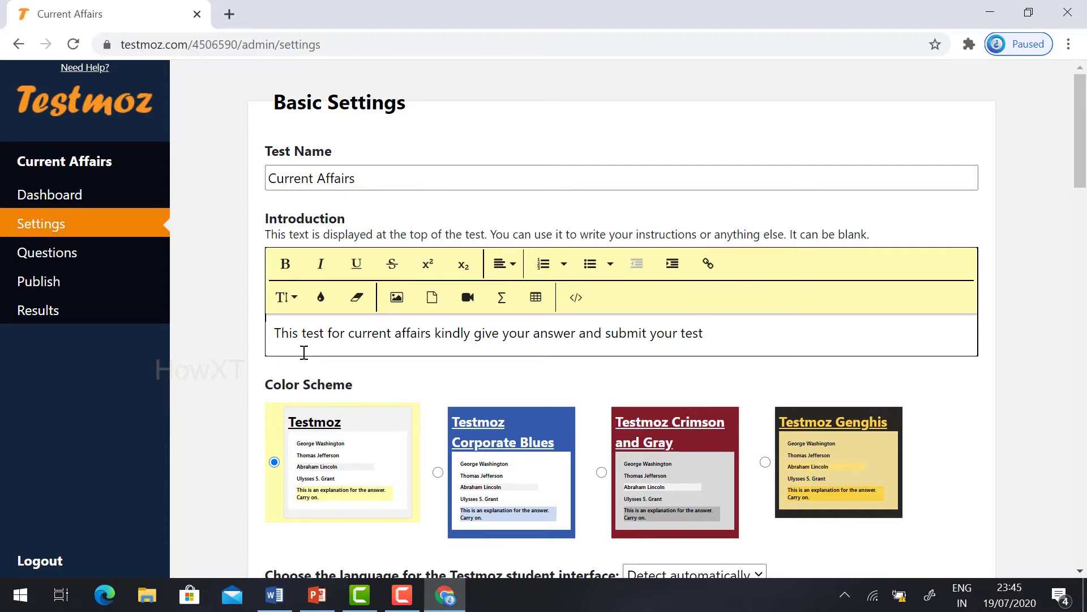
Step: Choose the Testmoz Crimson and Gray colour scheme
scroll(287, 354, "down", 1)
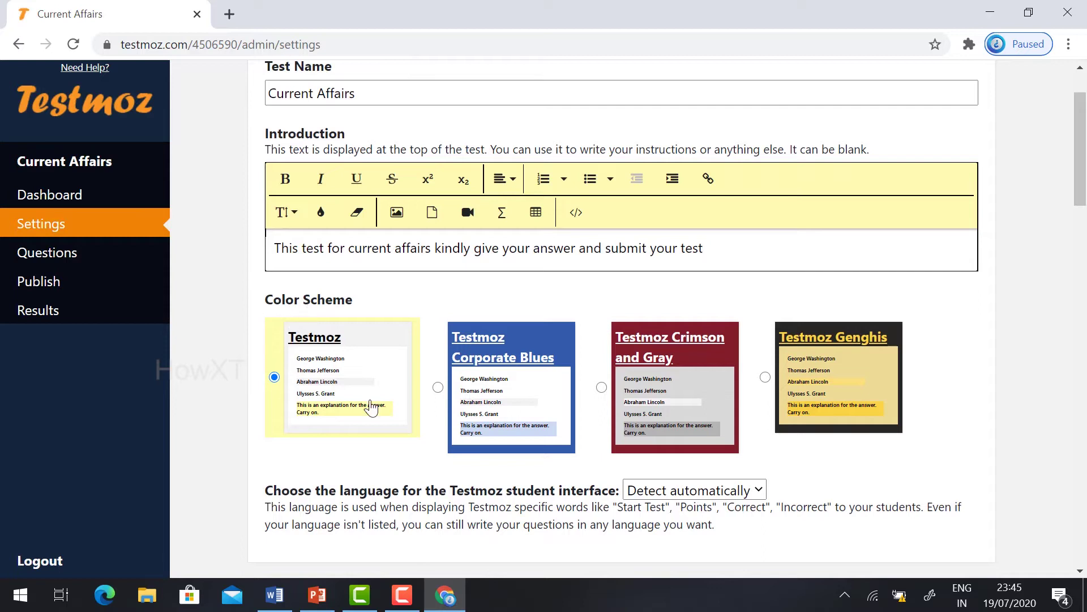
left_click(438, 387)
left_click(601, 387)
left_click(765, 376)
left_click(602, 387)
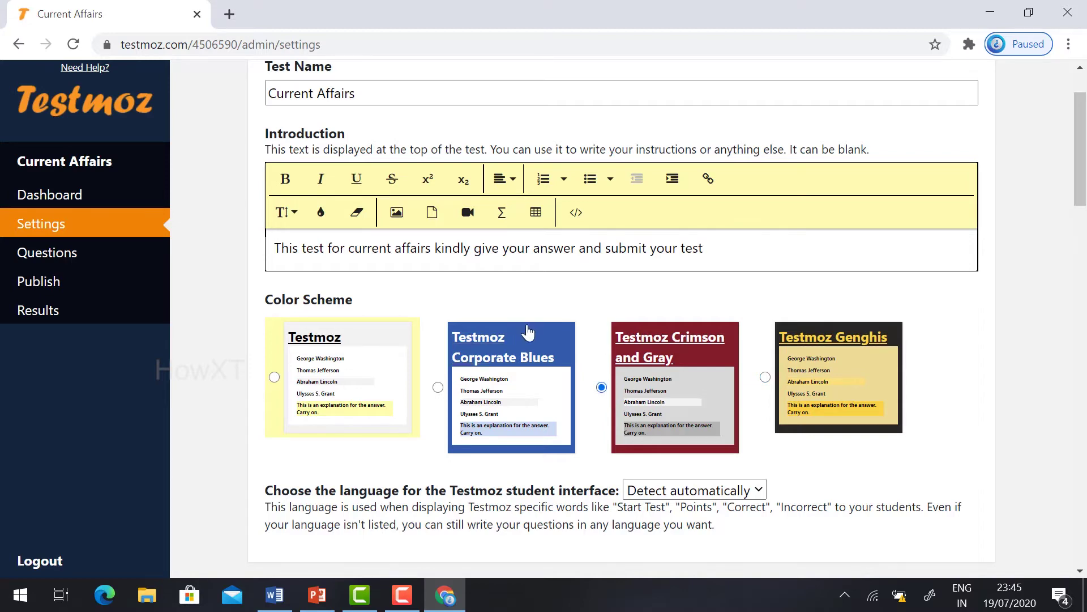
Step: Set Question Settings to show one question per page
scroll(519, 369, "down", 5)
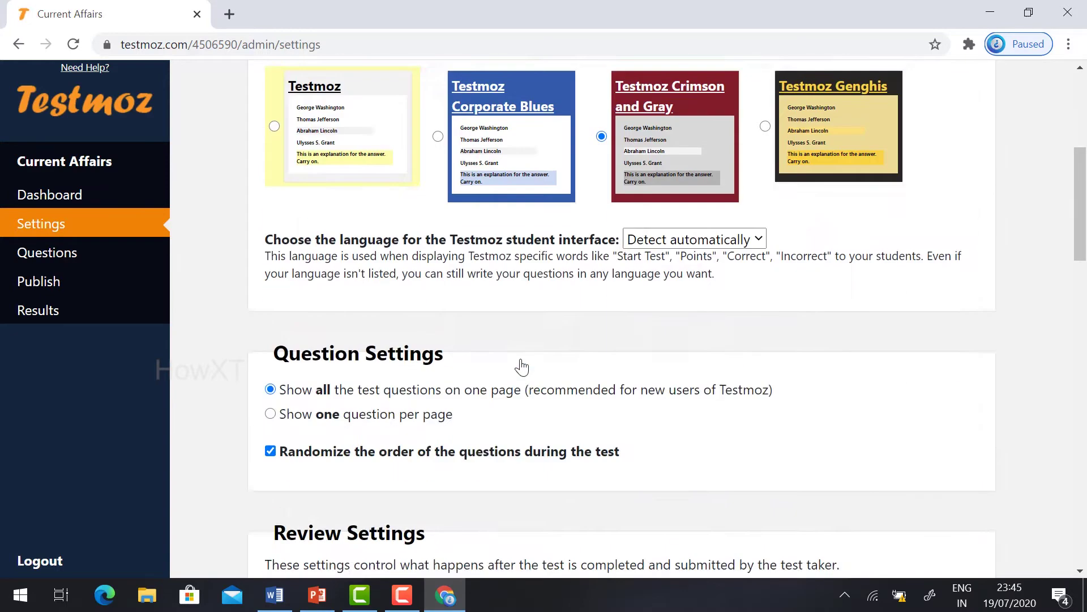
scroll(443, 298, "down", 2)
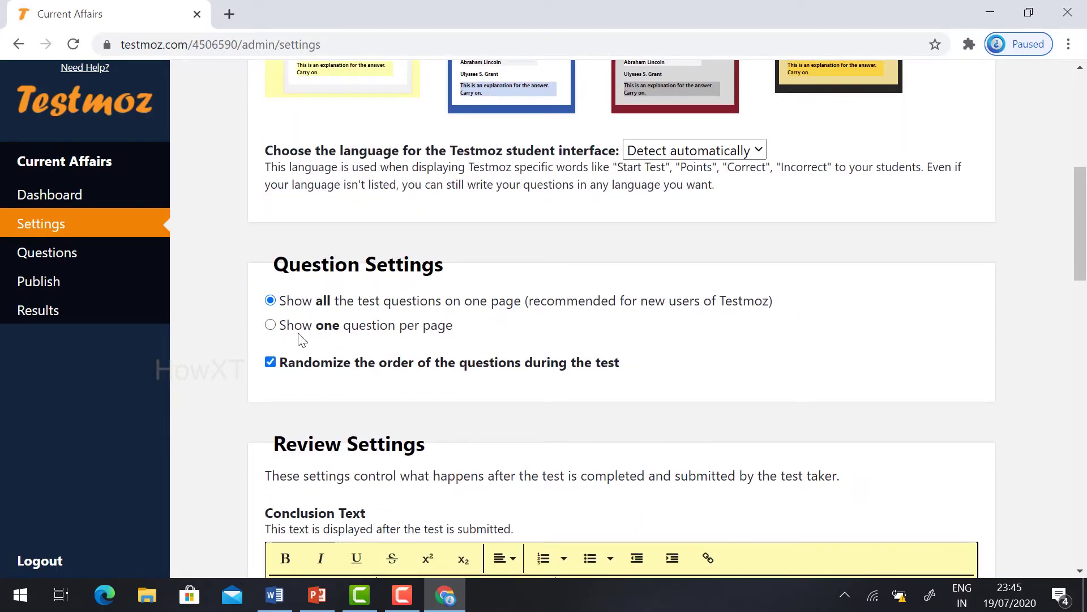
left_click(270, 326)
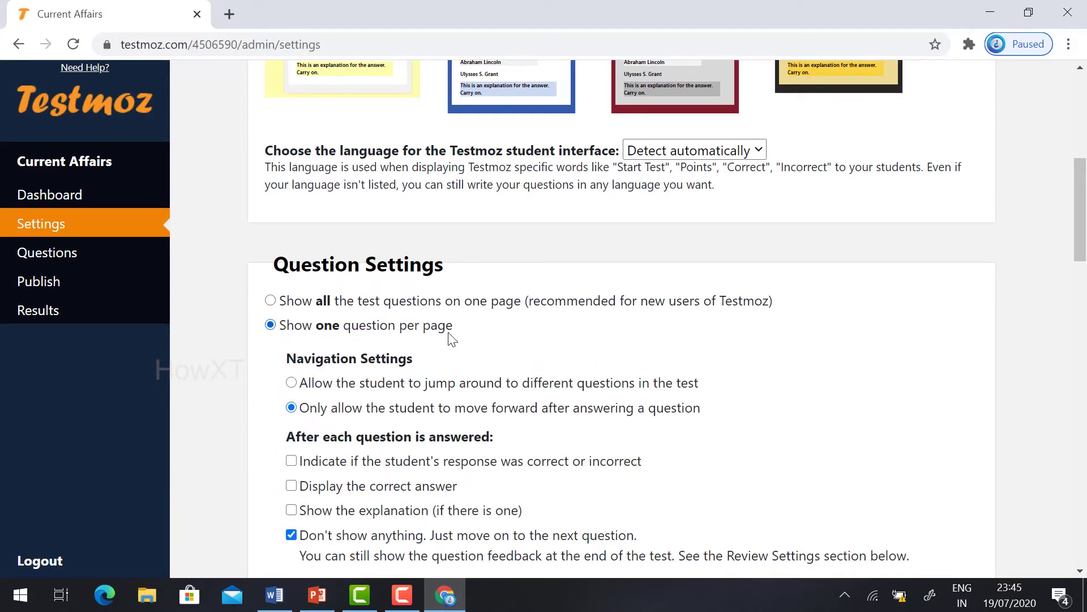
scroll(452, 338, "down", 1)
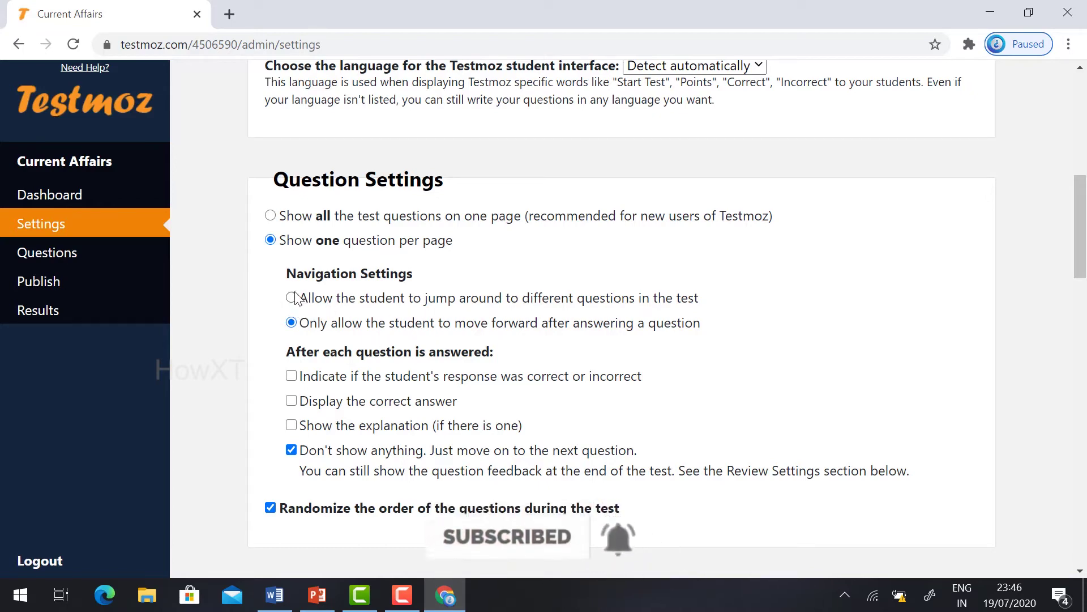
scroll(284, 293, "down", 1)
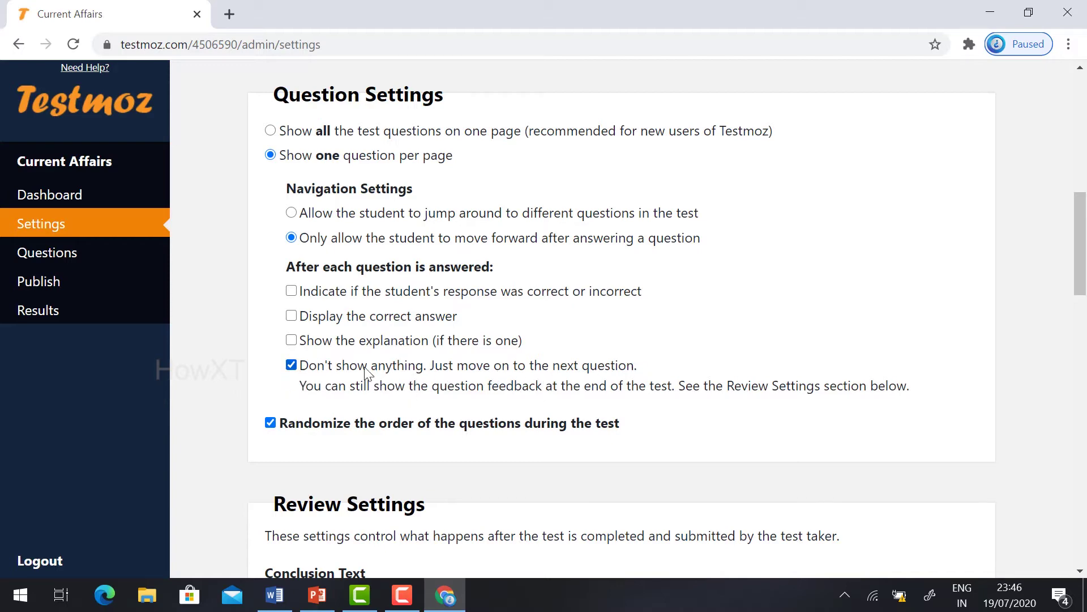
scroll(362, 356, "down", 6)
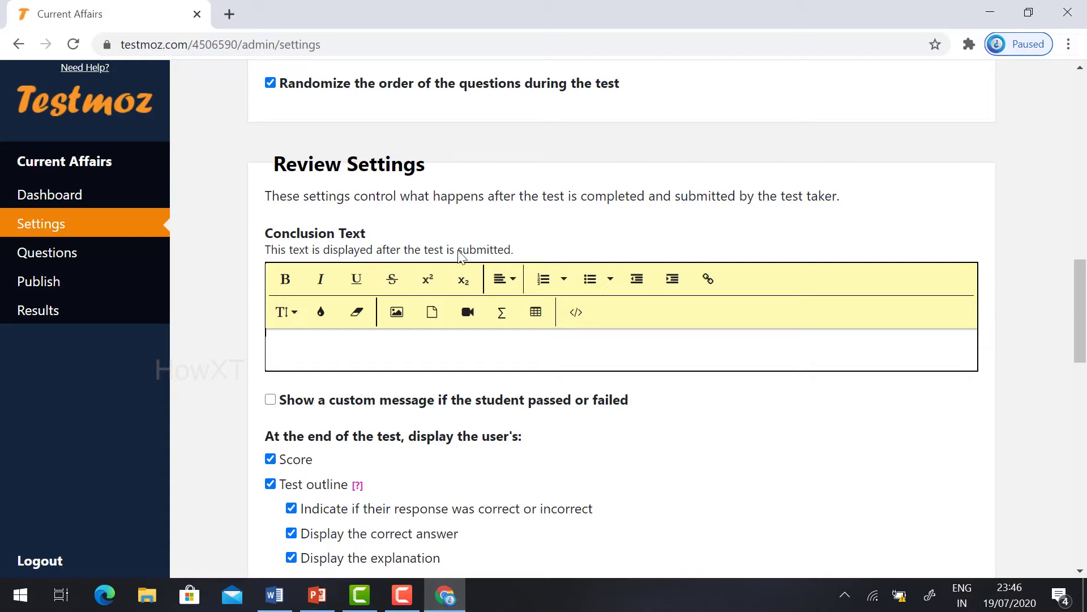
Step: Enable custom pass/fail messages with a 60% passing score
left_click(271, 400)
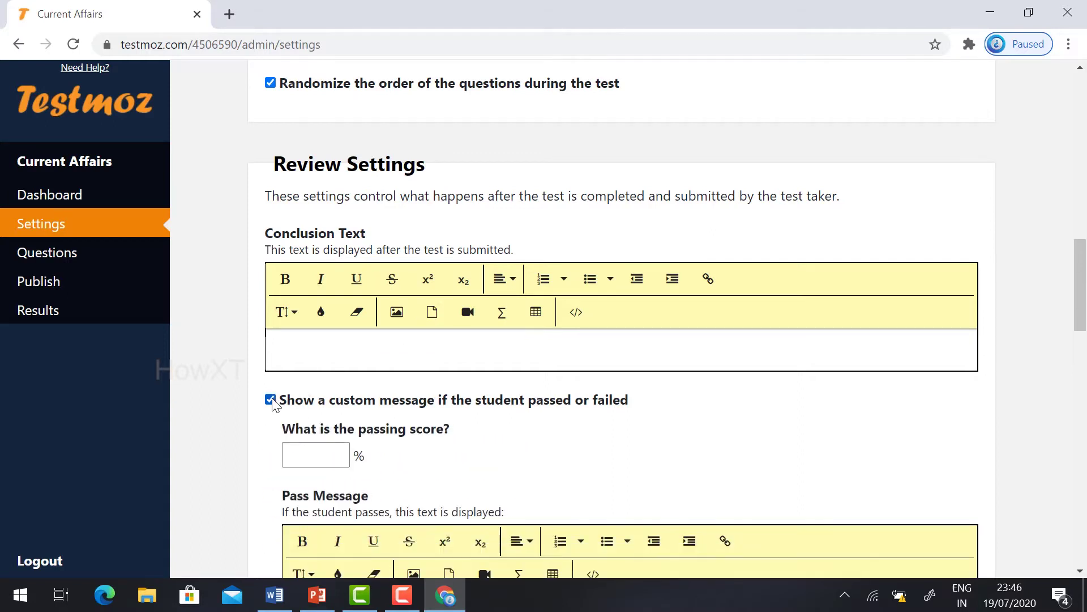
scroll(485, 380, "down", 1)
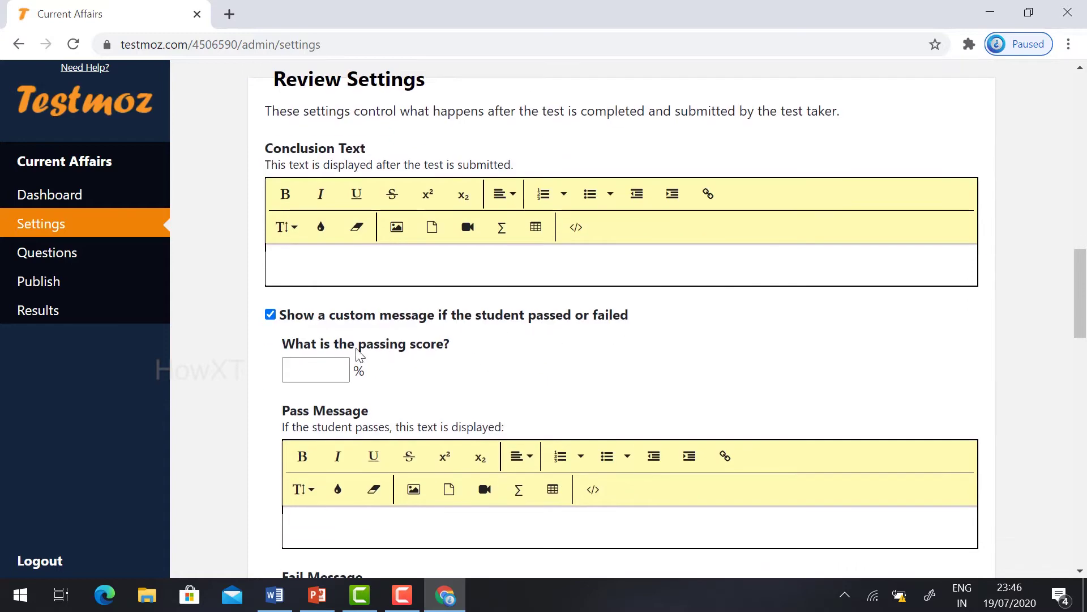
left_click(317, 365)
type("60")
Step: Set the pass message to 'Congratulation' and the fail message to 'Try Again'
scroll(316, 366, "down", 1)
scroll(317, 365, "down", 1)
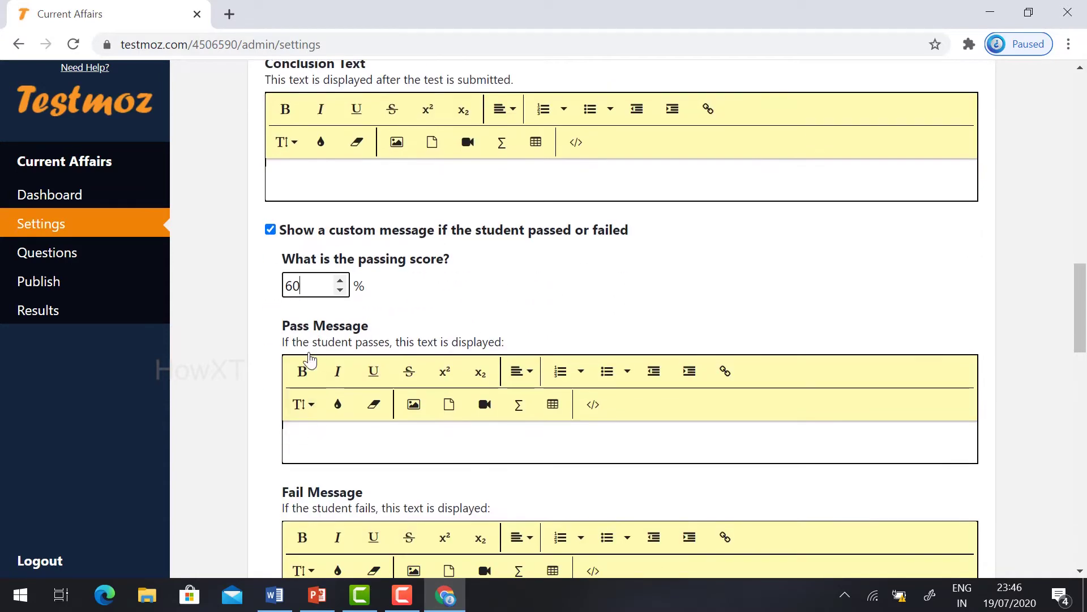
left_click(301, 432)
type("Congratulation")
scroll(556, 375, "down", 1)
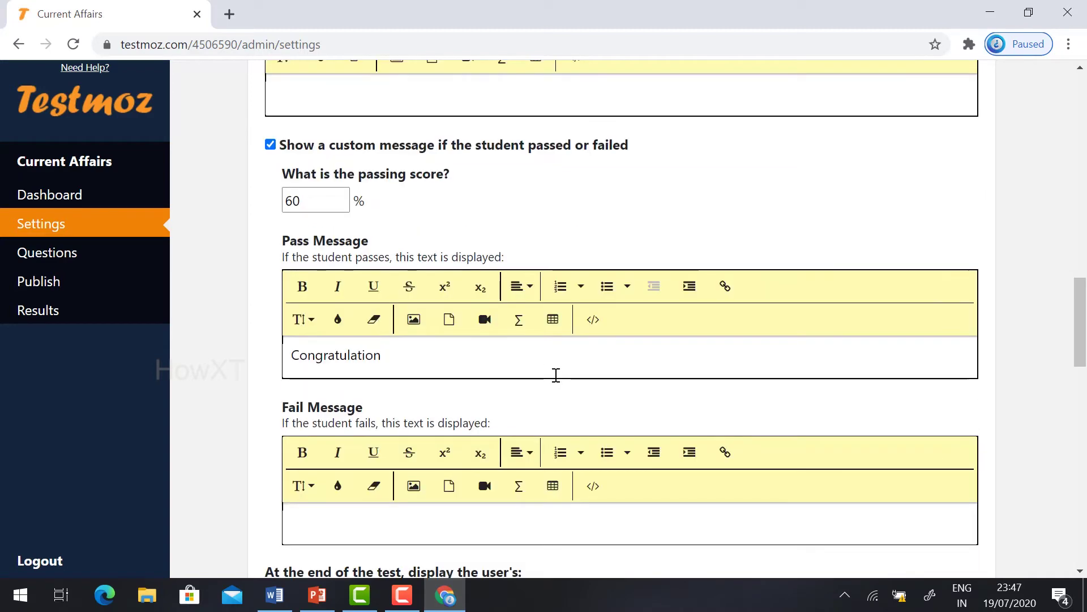
scroll(557, 375, "down", 1)
left_click(337, 447)
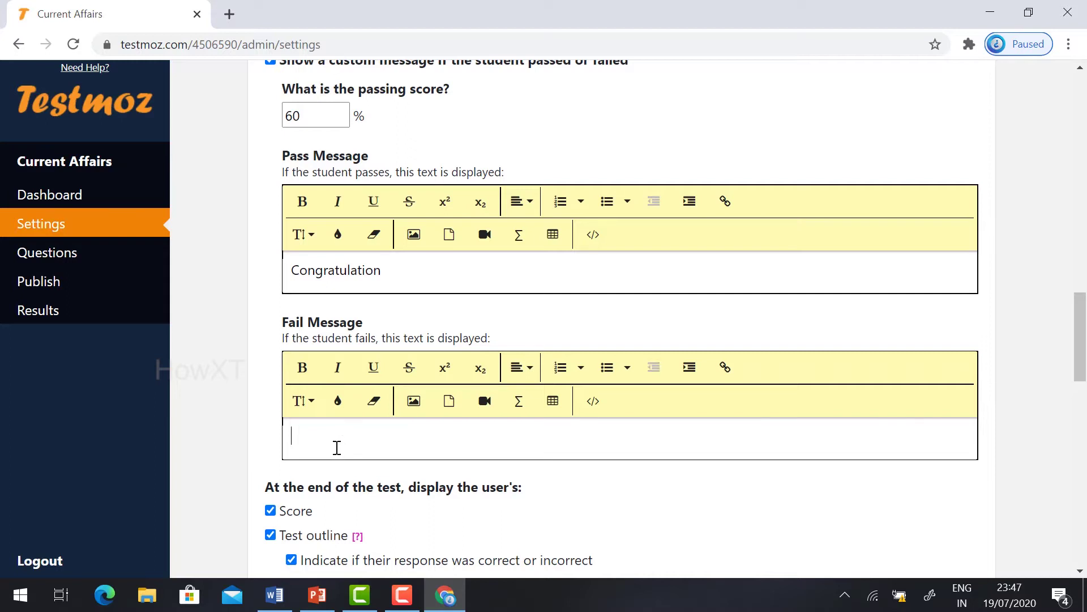
type("Try Again")
scroll(337, 447, "down", 2)
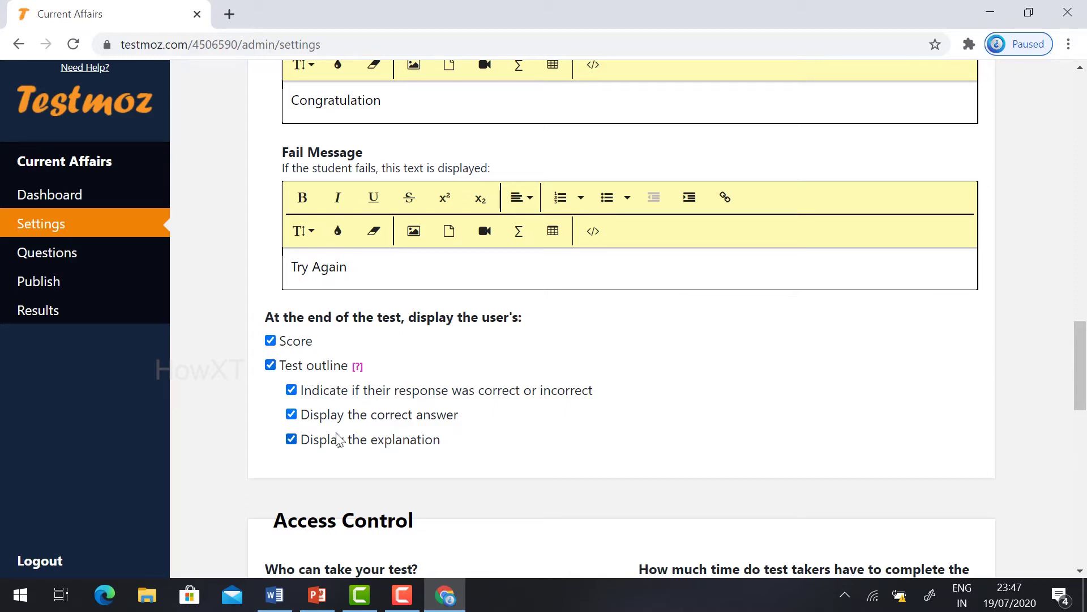
scroll(468, 395, "down", 1)
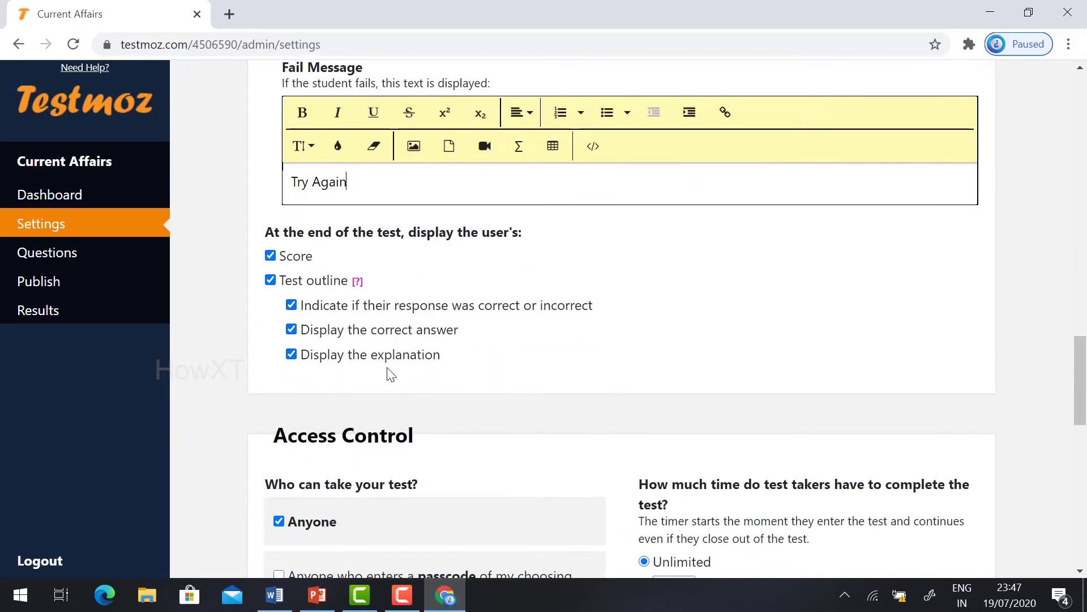
scroll(553, 353, "down", 2)
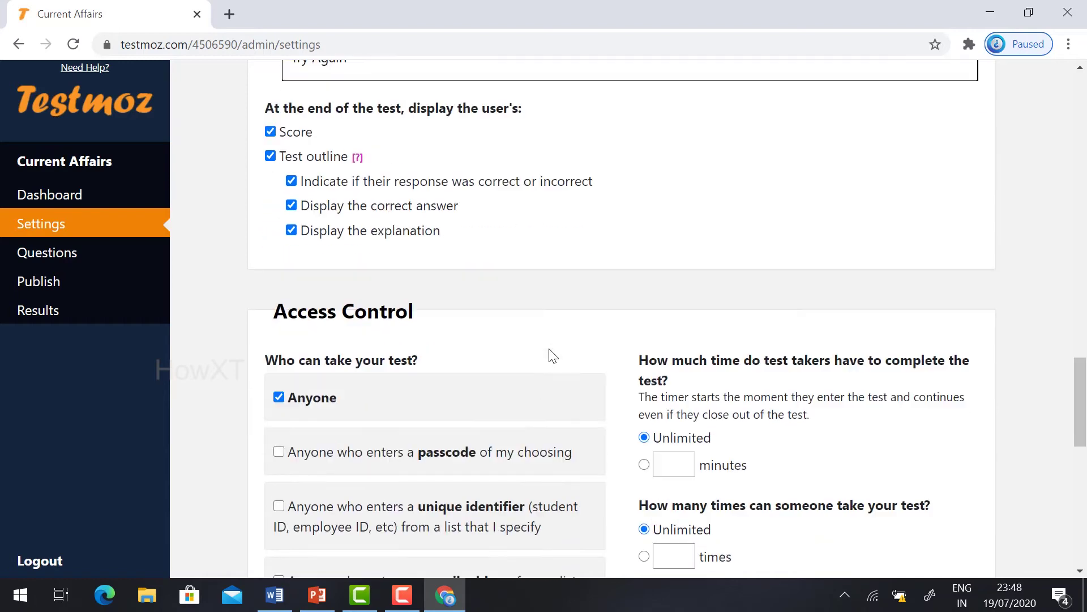
Step: Restrict test access to people who enter a passcode
scroll(549, 355, "down", 1)
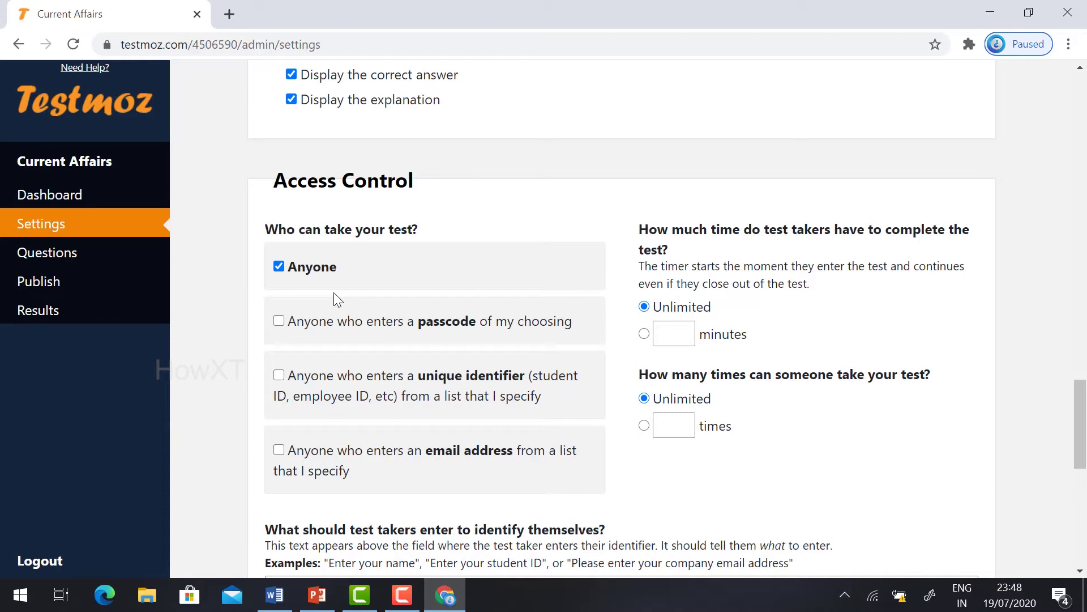
left_click(279, 321)
left_click(299, 400)
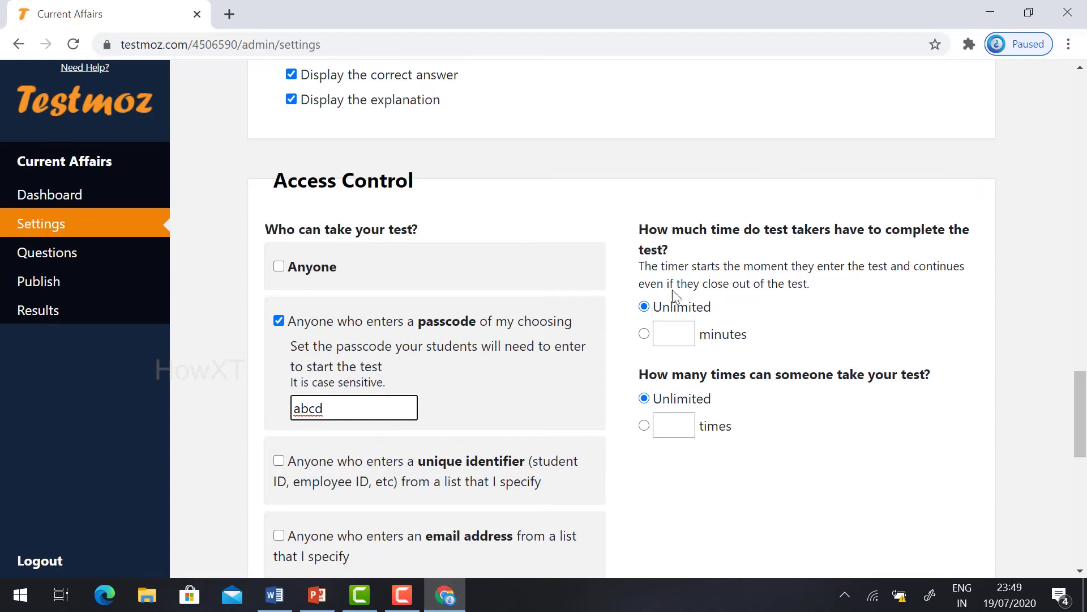
Step: Set a 10-minute time limit and 10 allowed attempts, then save the settings
left_click(668, 332)
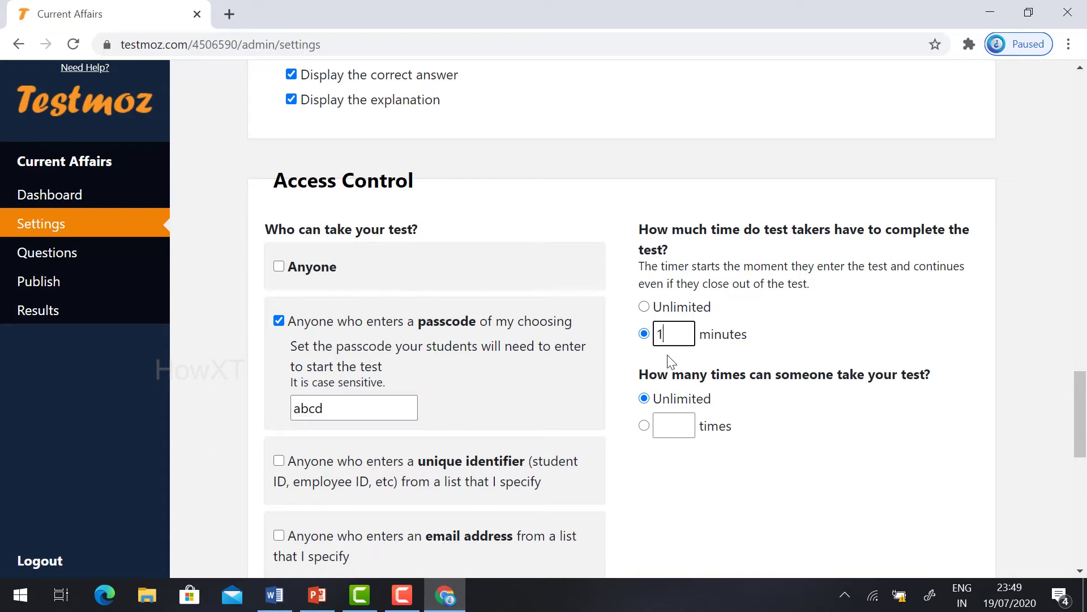
left_click(667, 431)
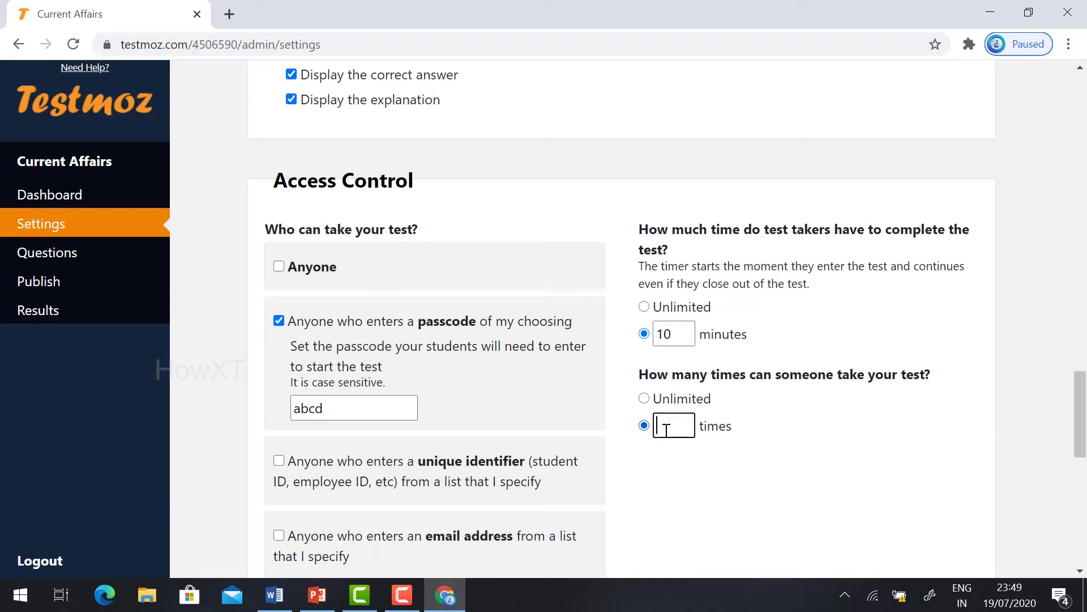
type("10")
scroll(668, 426, "down", 1)
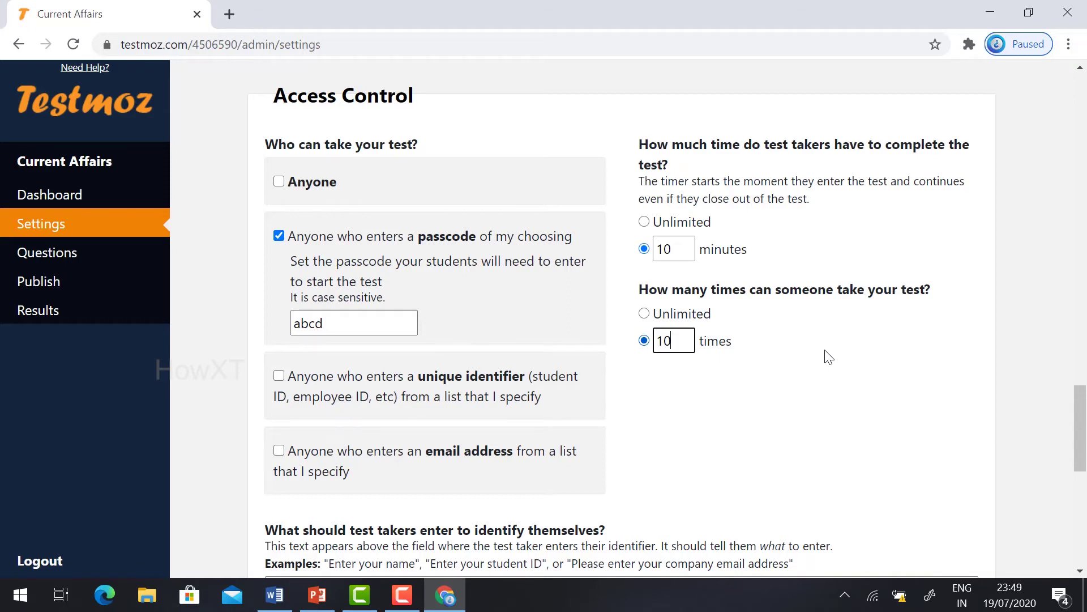
scroll(549, 306, "down", 10)
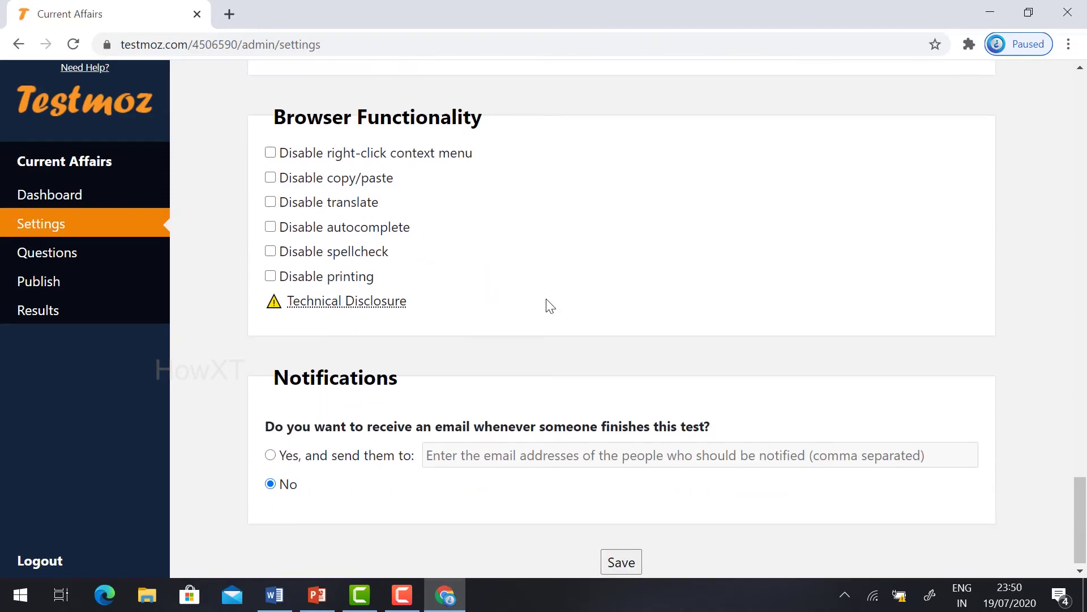
left_click(628, 561)
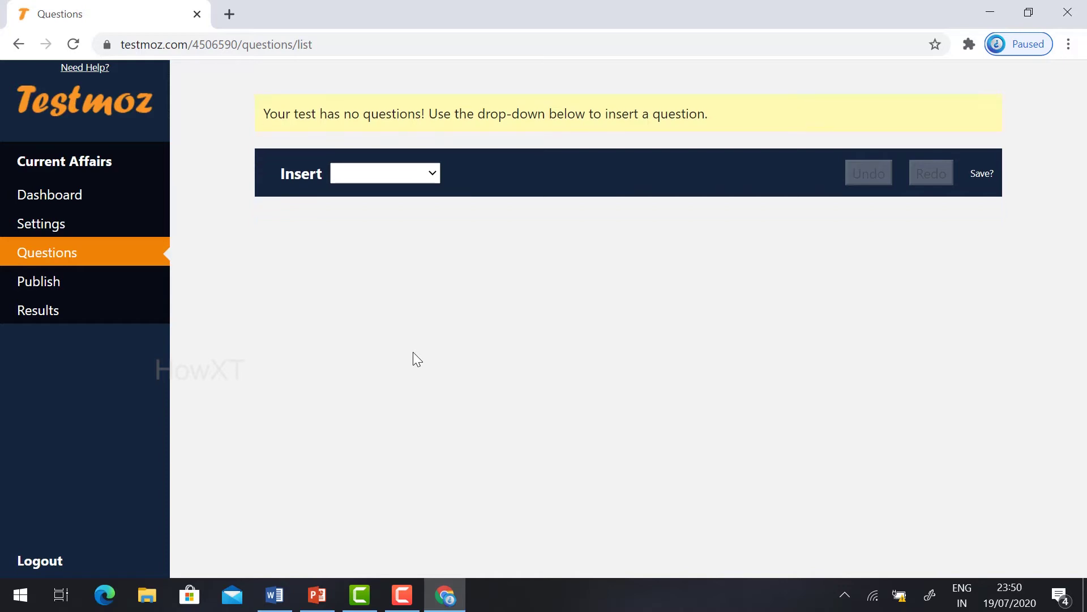
Step: Insert a graded Multiple choice (choose one) question
left_click(398, 175)
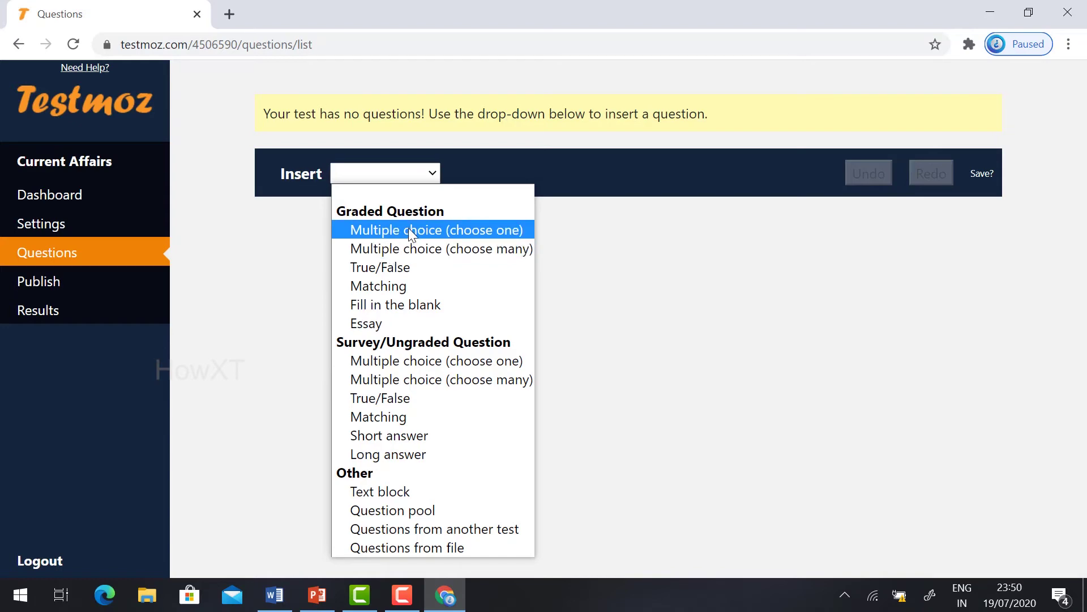
left_click(409, 230)
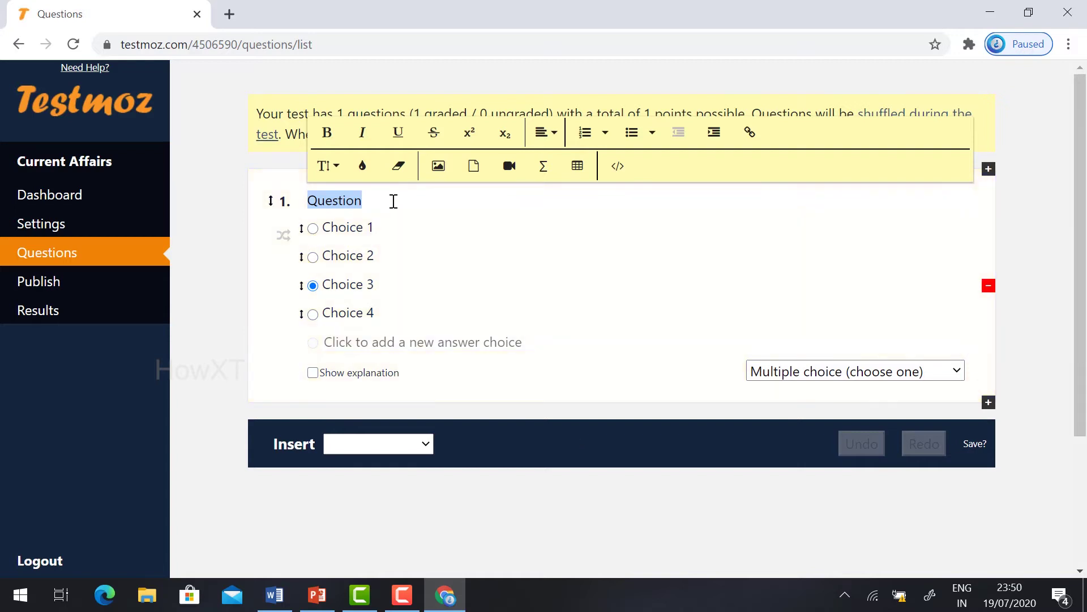
Step: Write 'What is Covid 19' with choices Fever, Cold, Virus, China, marking Virus correct
key("BackSpace")
type("What is Covid 19")
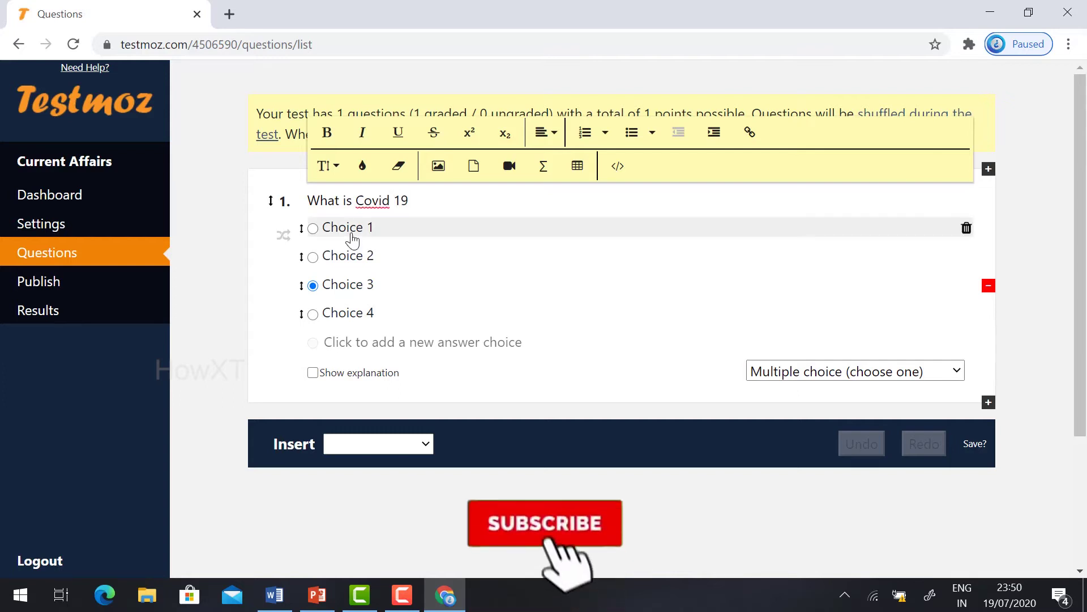
left_click(352, 227)
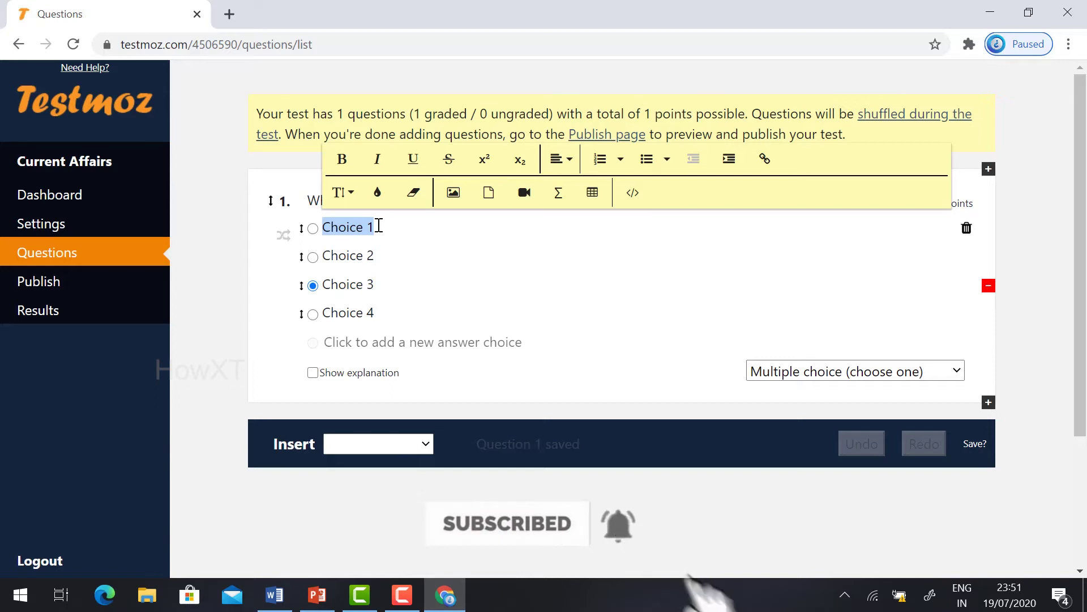
type("Fever")
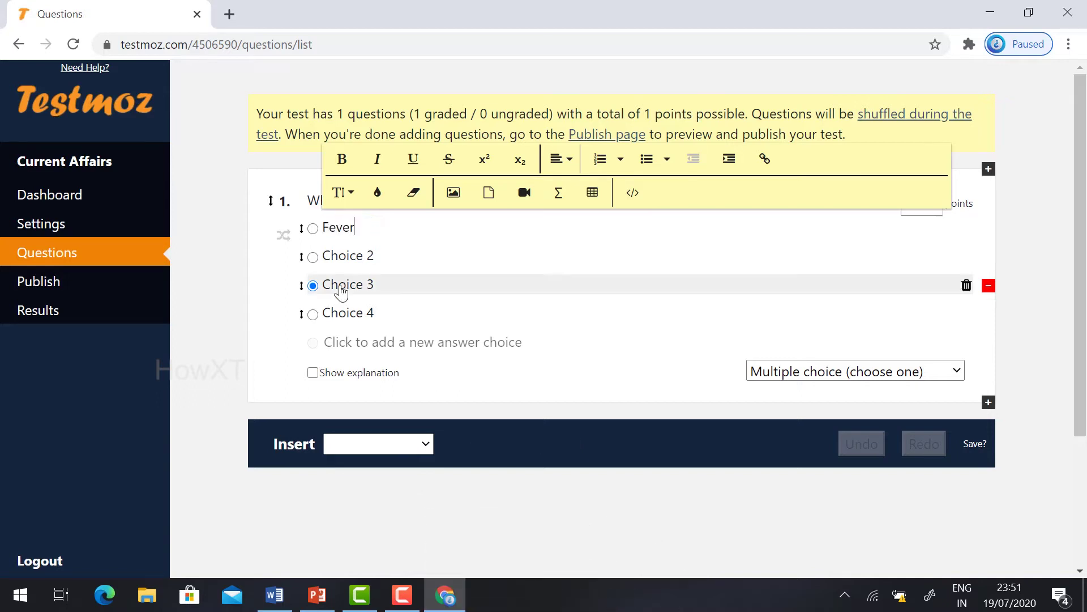
left_click(350, 255)
type("Col")
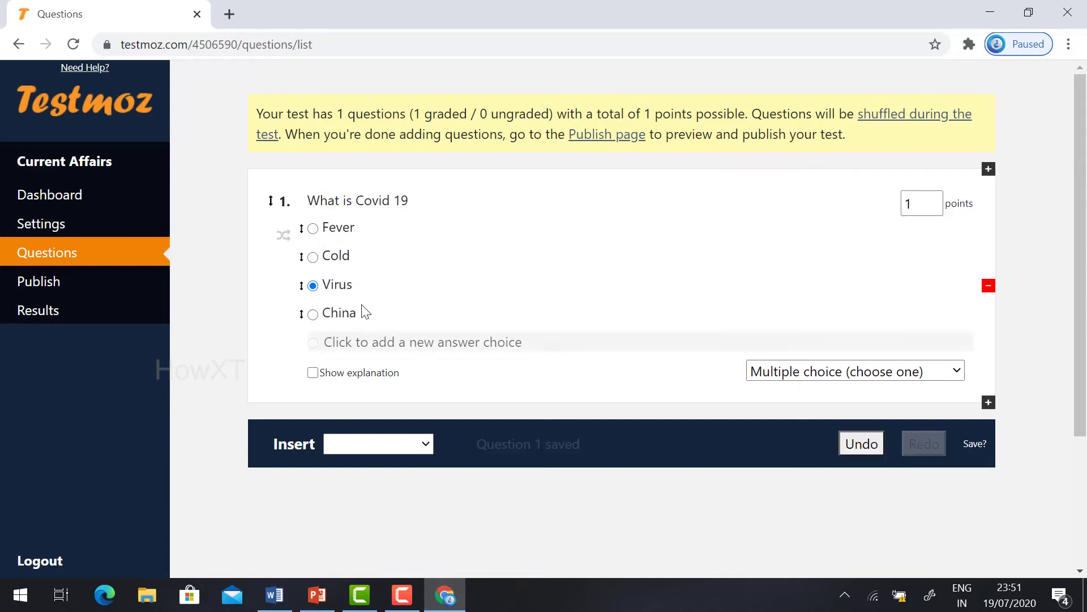
left_click(313, 256)
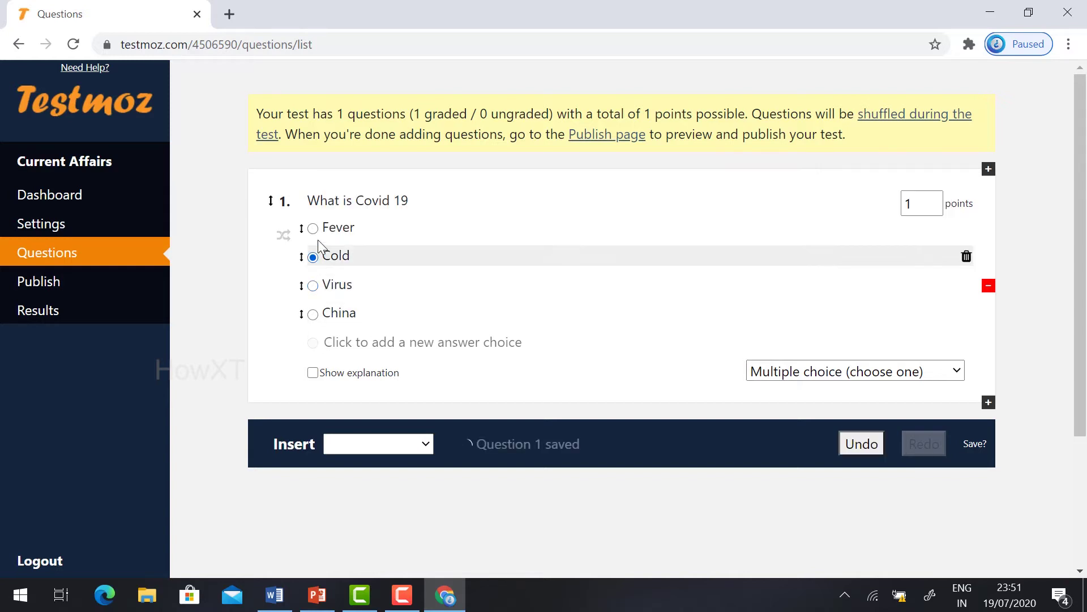
left_click(313, 285)
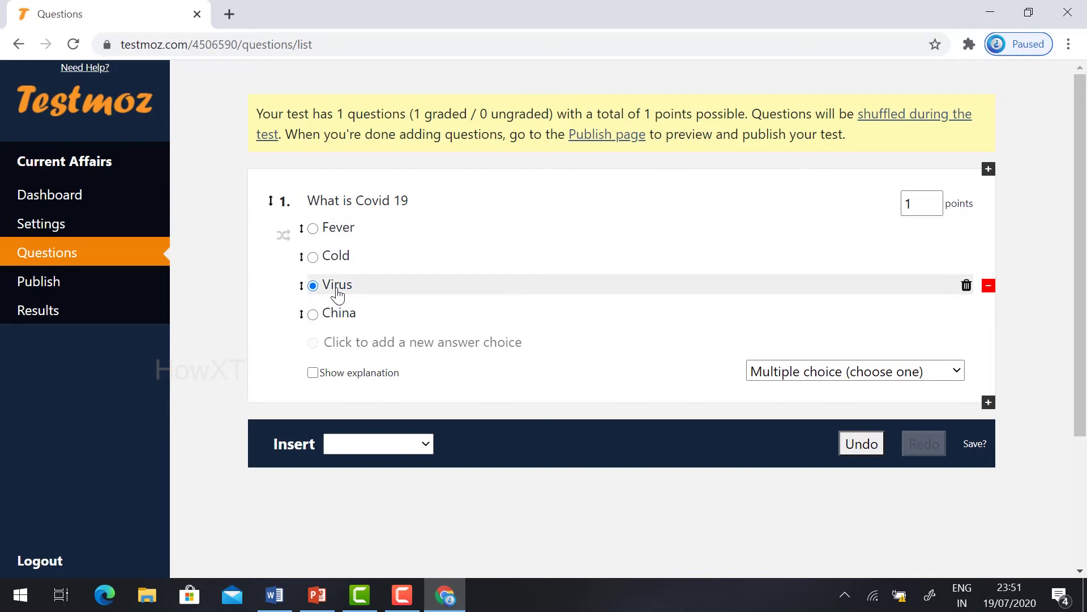
Step: Set question 1's points value to 10
double_click(907, 203)
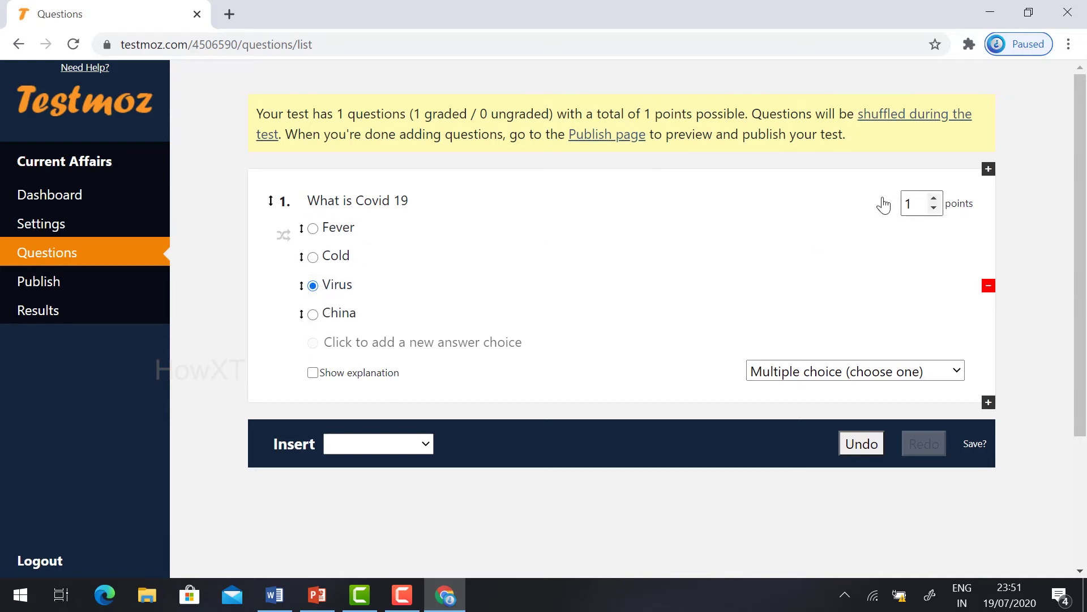
key("BackSpace")
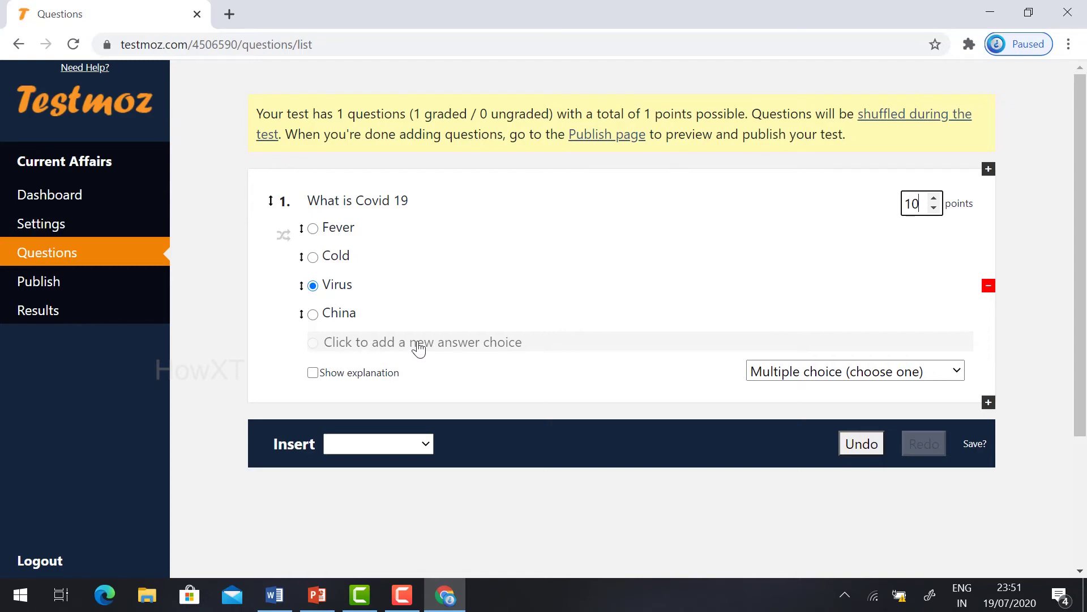
left_click(843, 379)
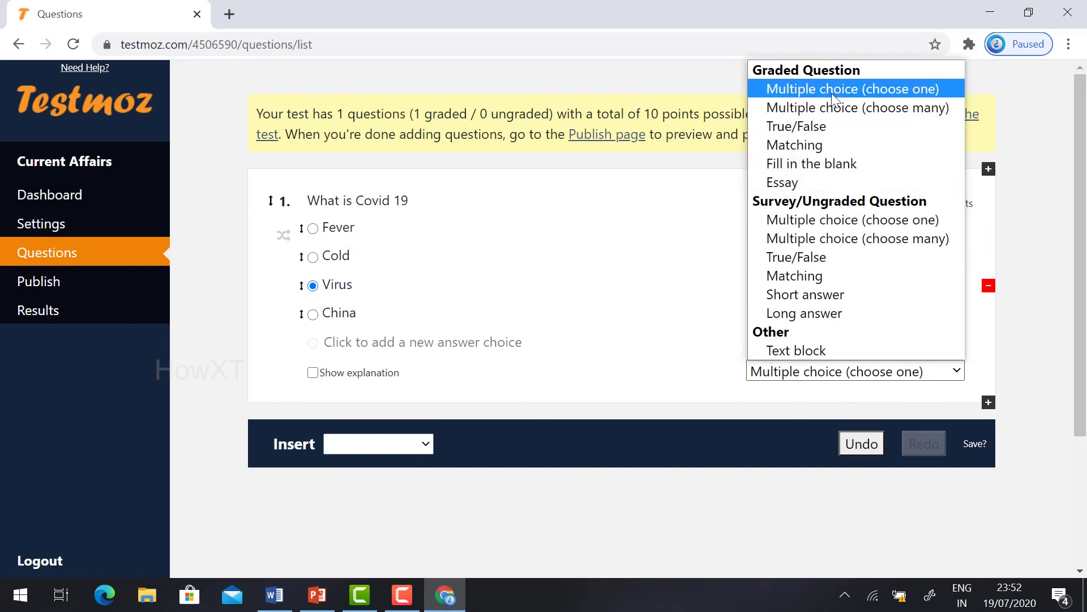
left_click(654, 388)
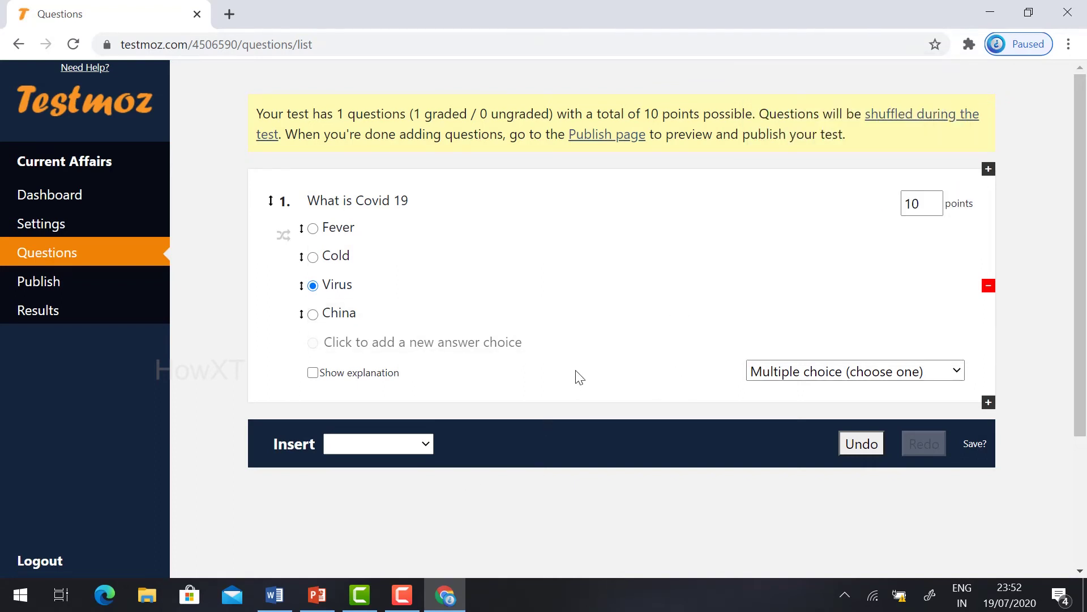
left_click(379, 443)
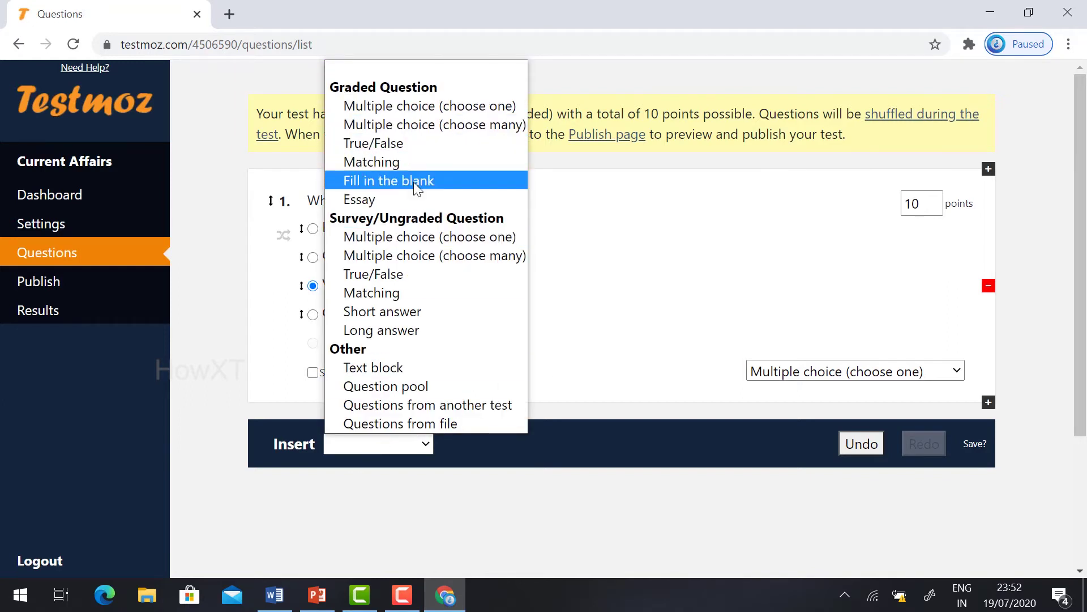
Step: Add an essay question 'Write About Lock Down 2020 (10 lines)' worth 20 points
left_click(413, 199)
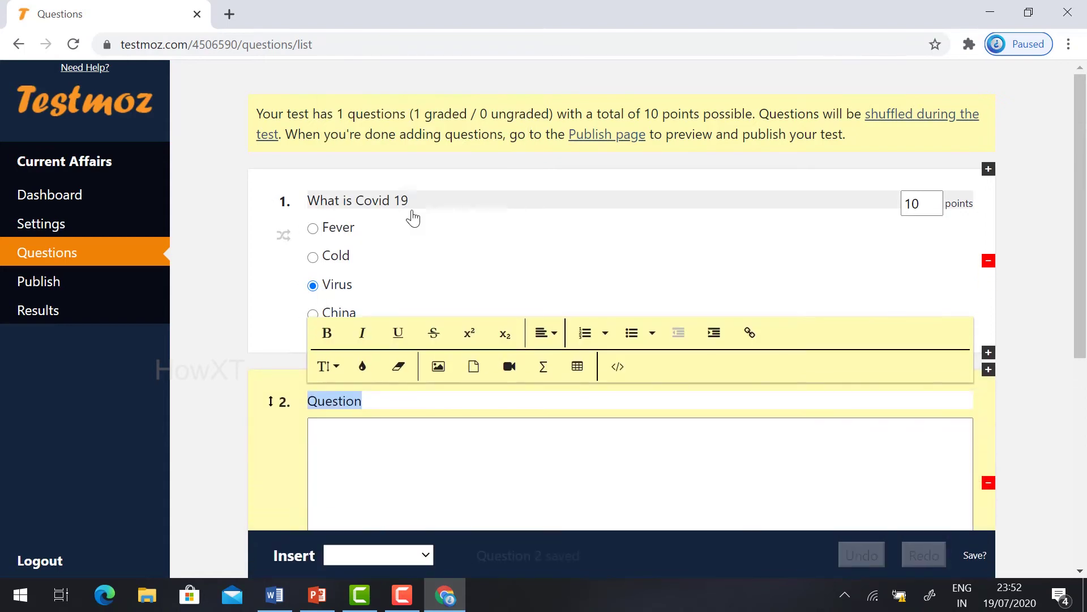
key("BackSpace")
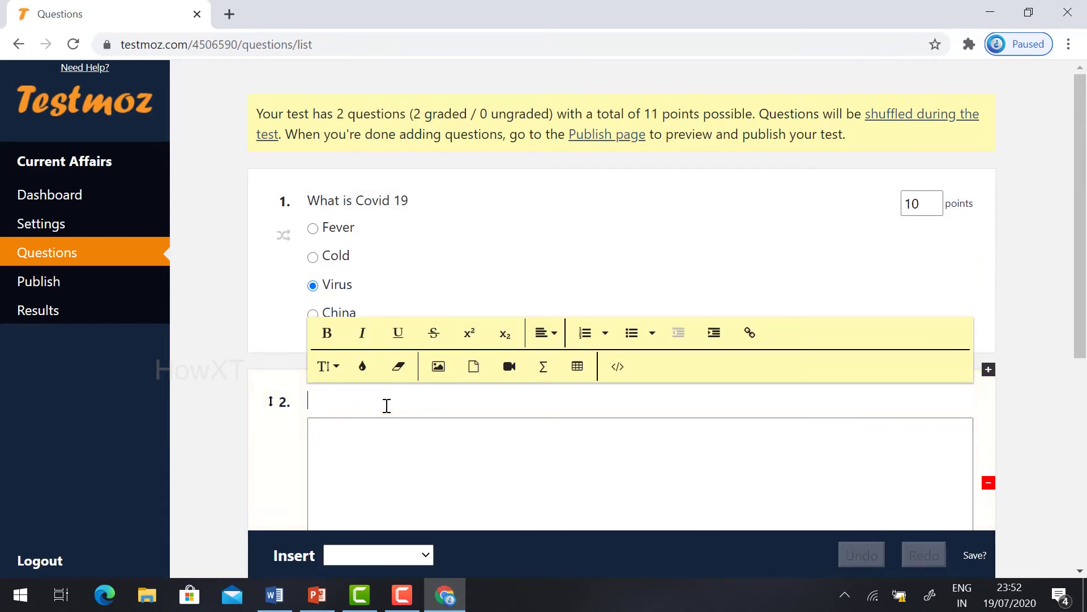
type("Write About Lock Down 2020")
left_click(355, 439)
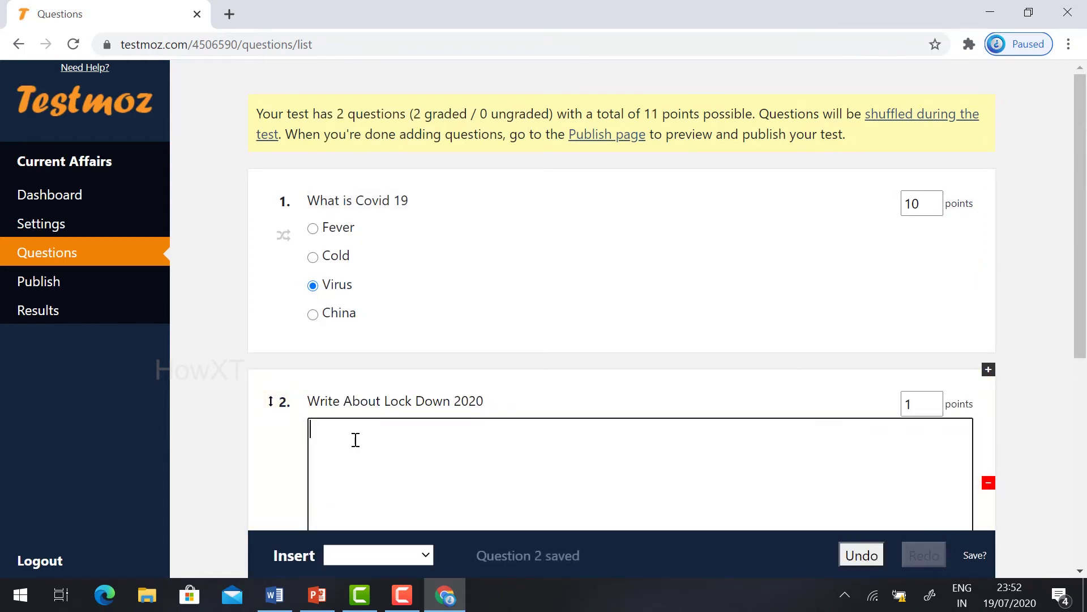
scroll(356, 439, "down", 1)
left_click(913, 318)
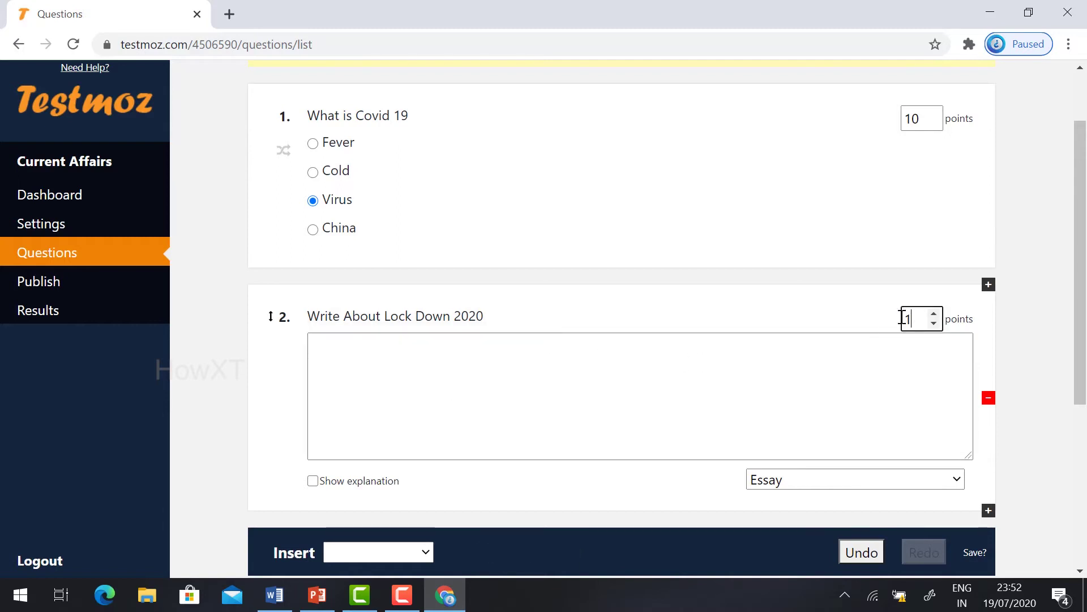
type("2")
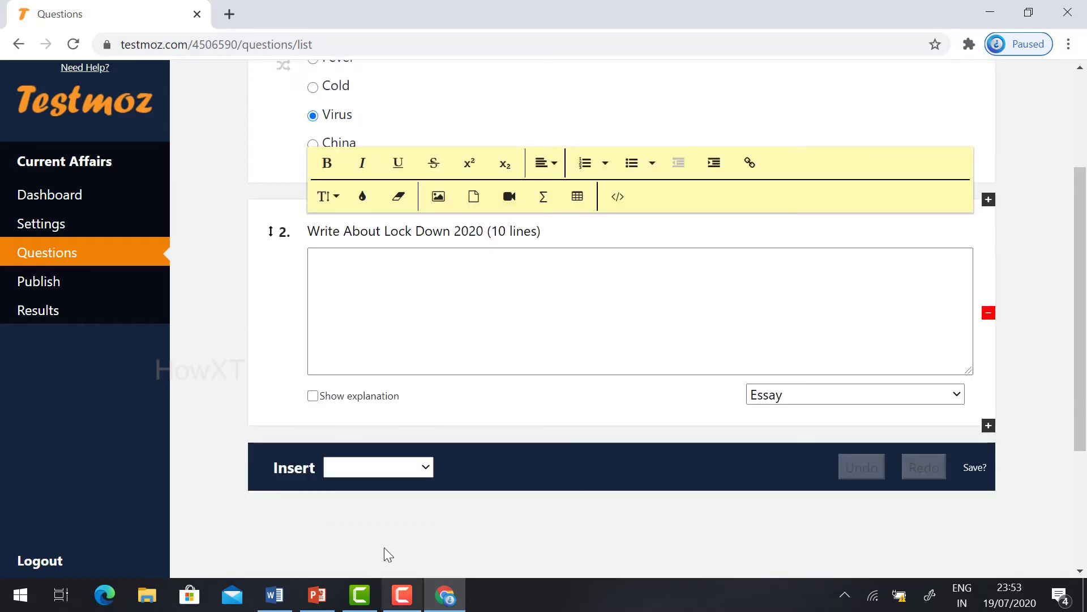
scroll(432, 456, "down", 1)
left_click(419, 383)
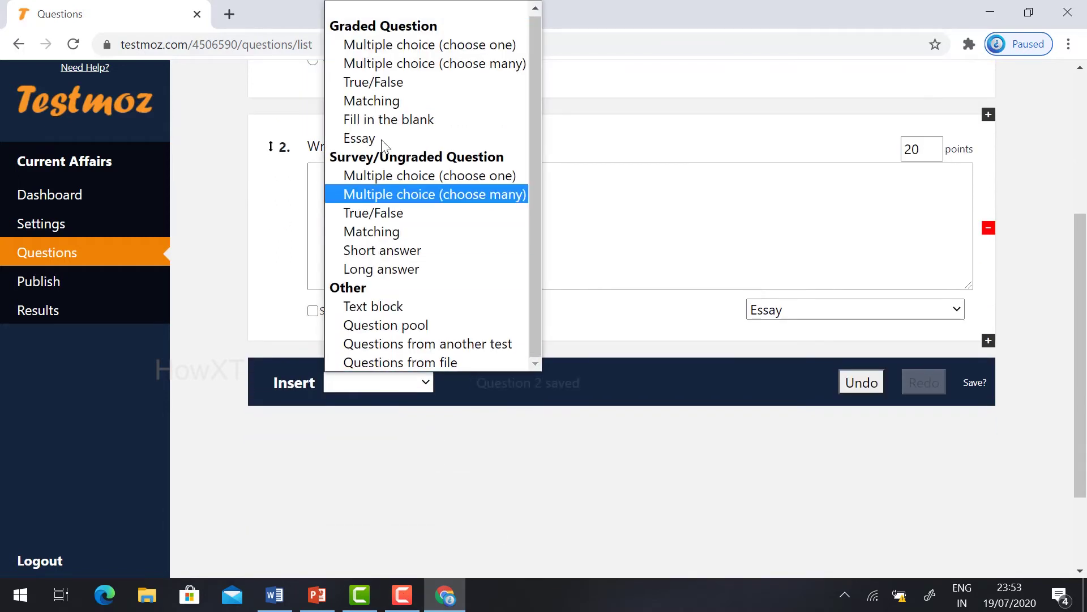
Step: Add True/False question 'India has 27 States' with False marked correct, worth 10 points
left_click(385, 84)
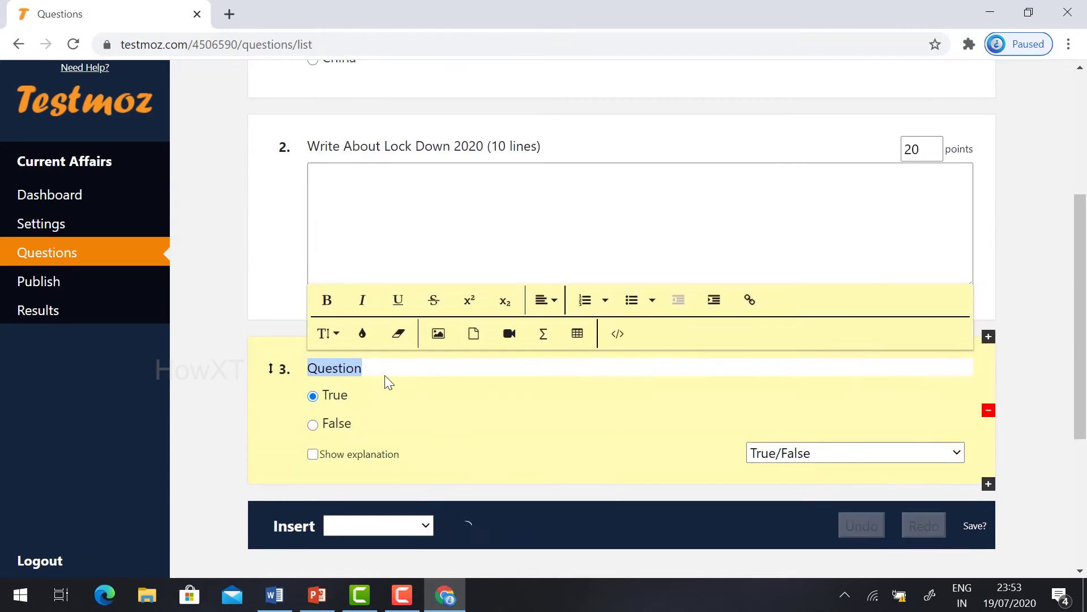
key("BackSpace")
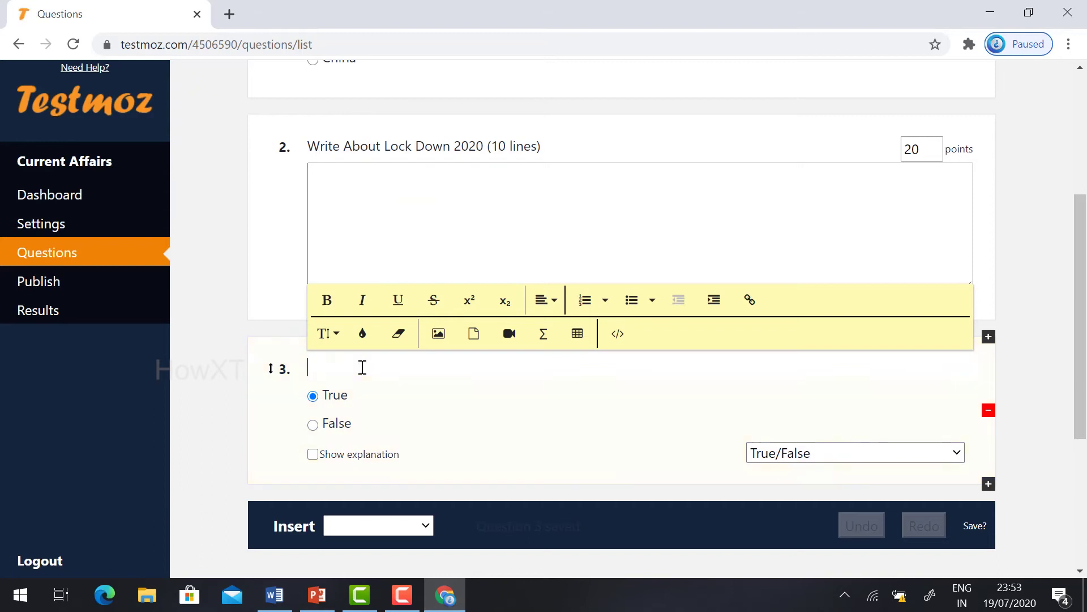
type("India has 27 States")
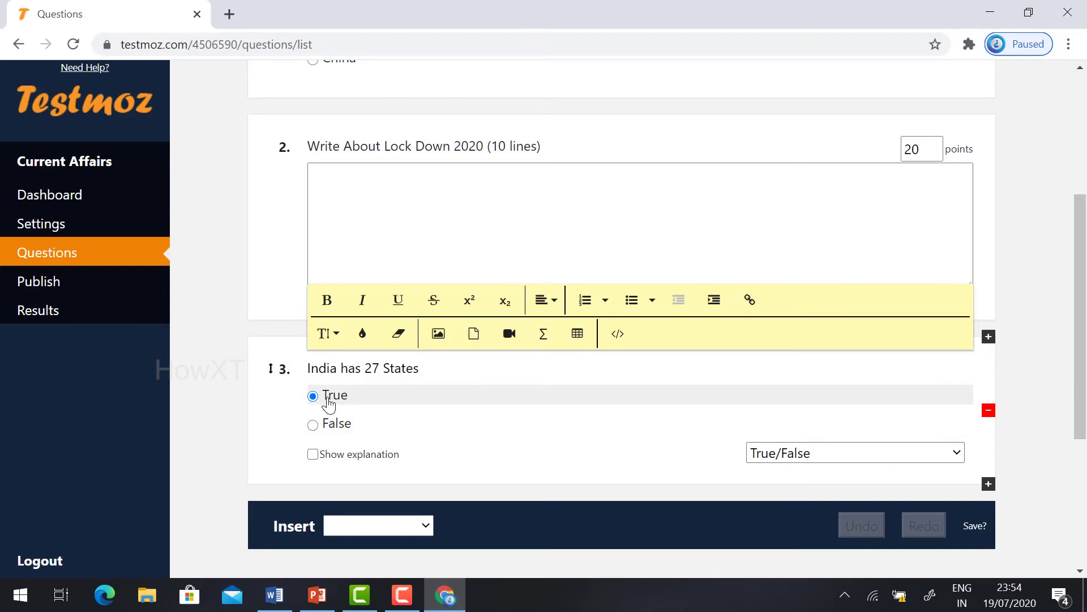
left_click(334, 431)
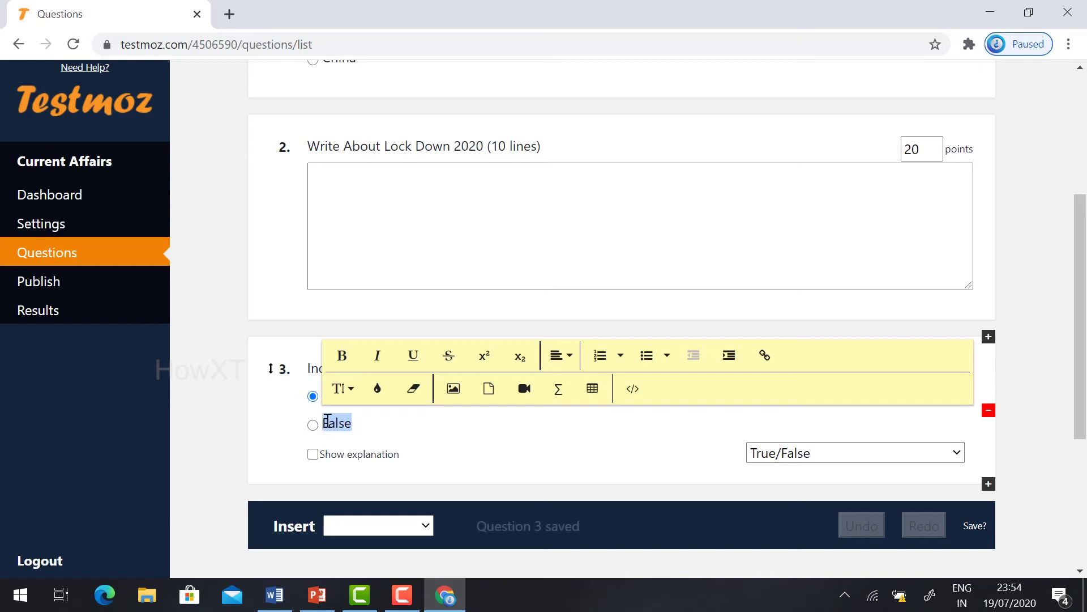
left_click(312, 425)
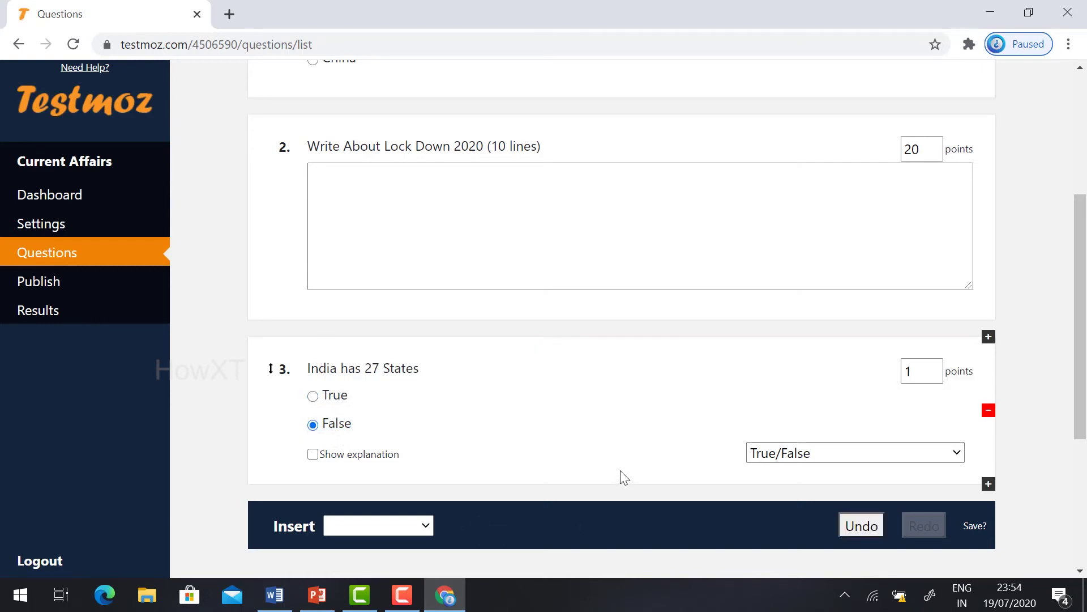
scroll(573, 472, "down", 2)
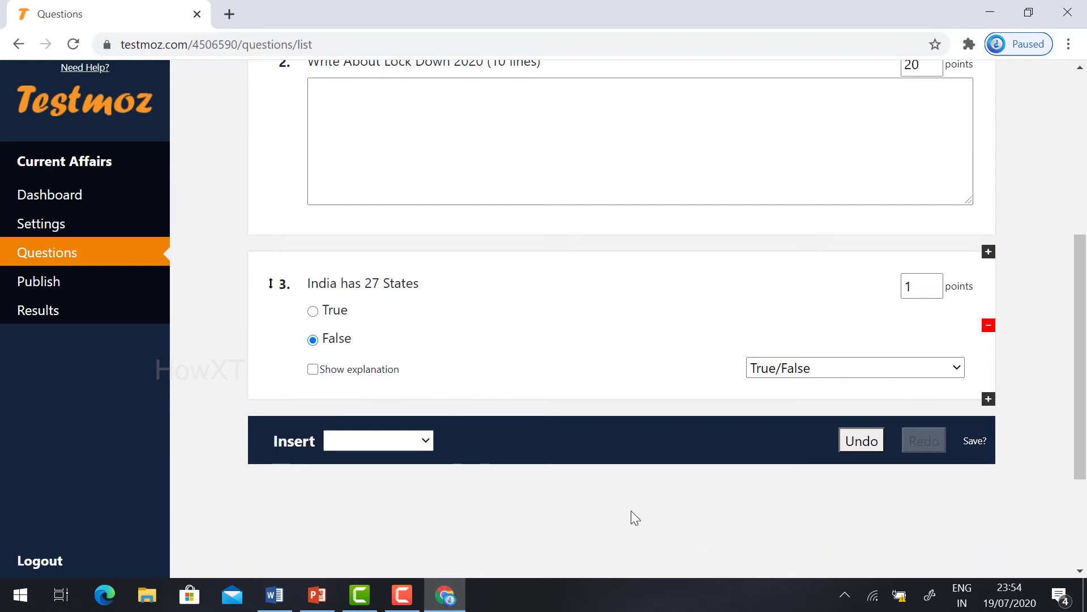
double_click(916, 287)
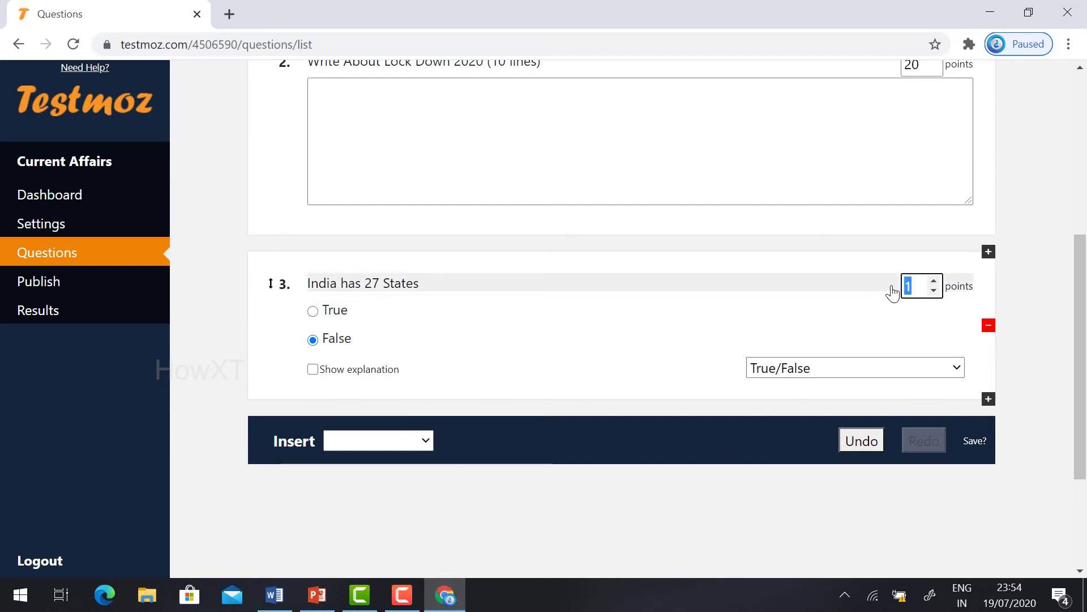
type("10")
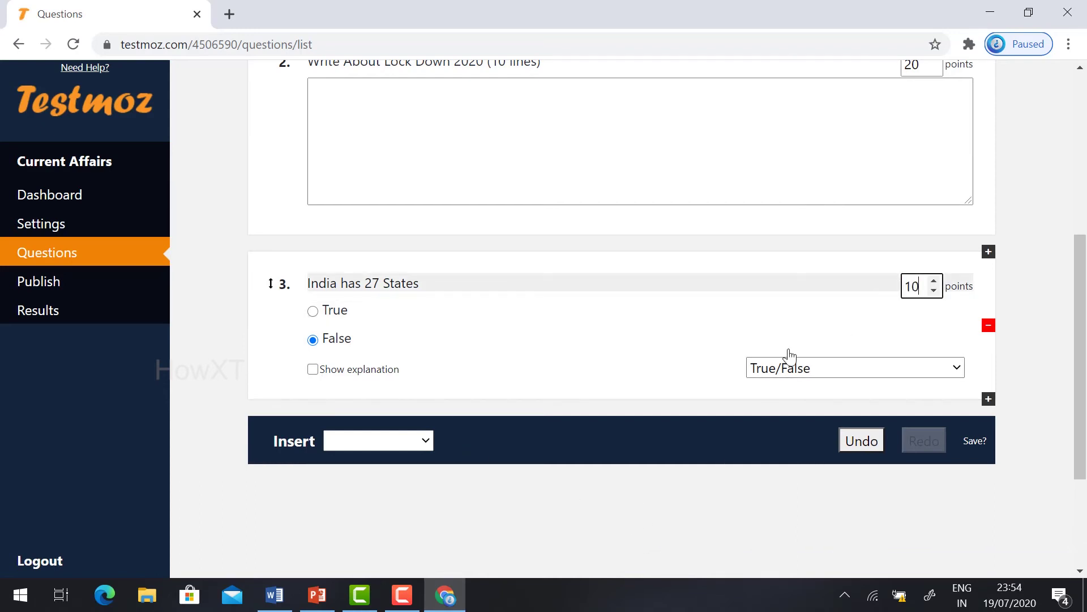
left_click(418, 442)
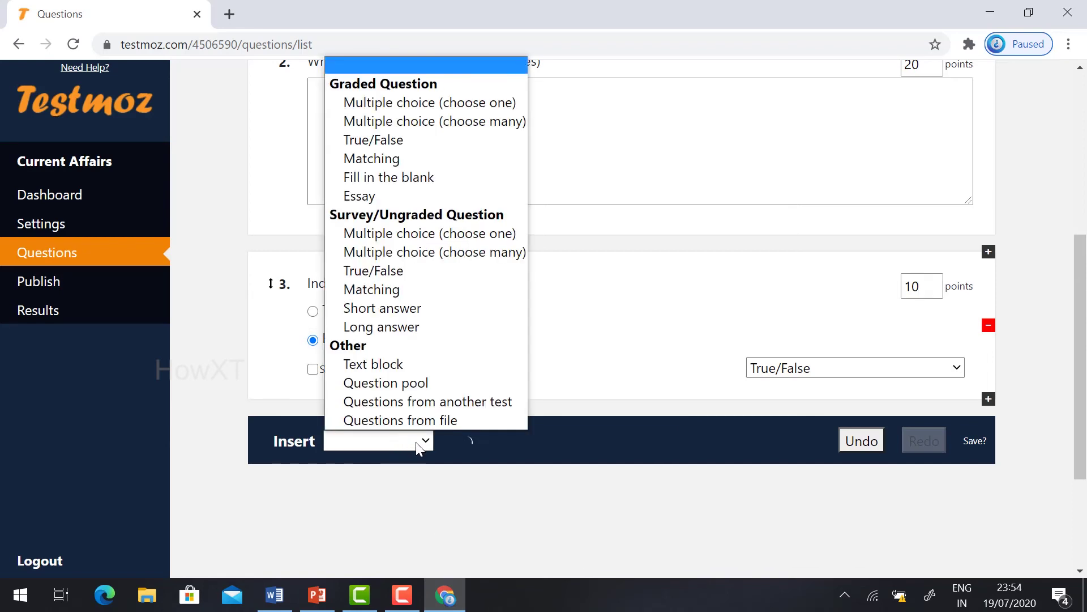
Step: Add fill-in-the-blank question 'What is the capital of Italy' with answer Rome, worth 10 points
left_click(393, 175)
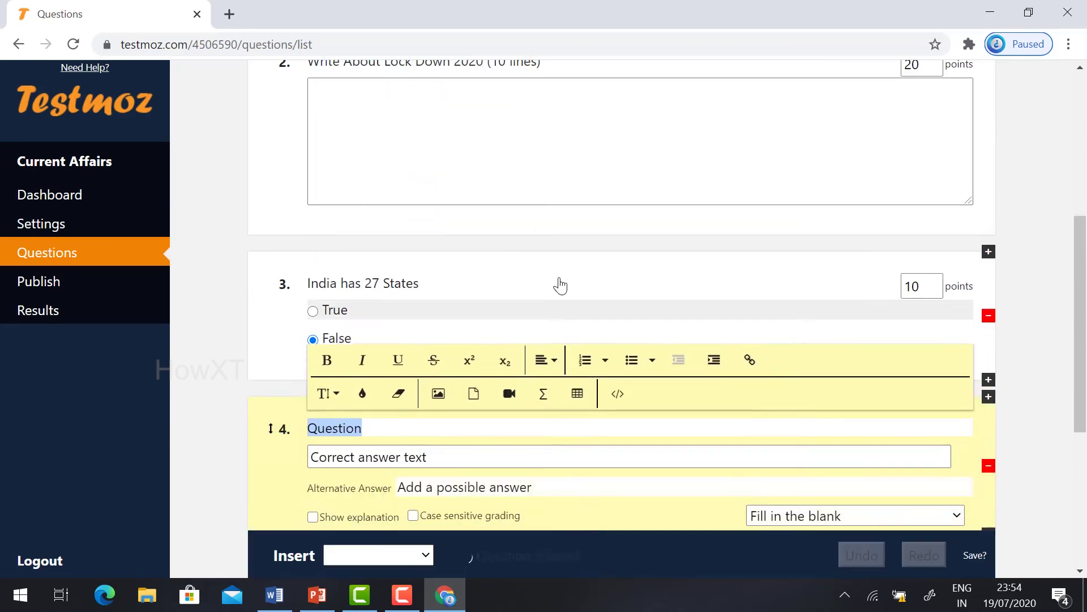
scroll(427, 451, "down", 1)
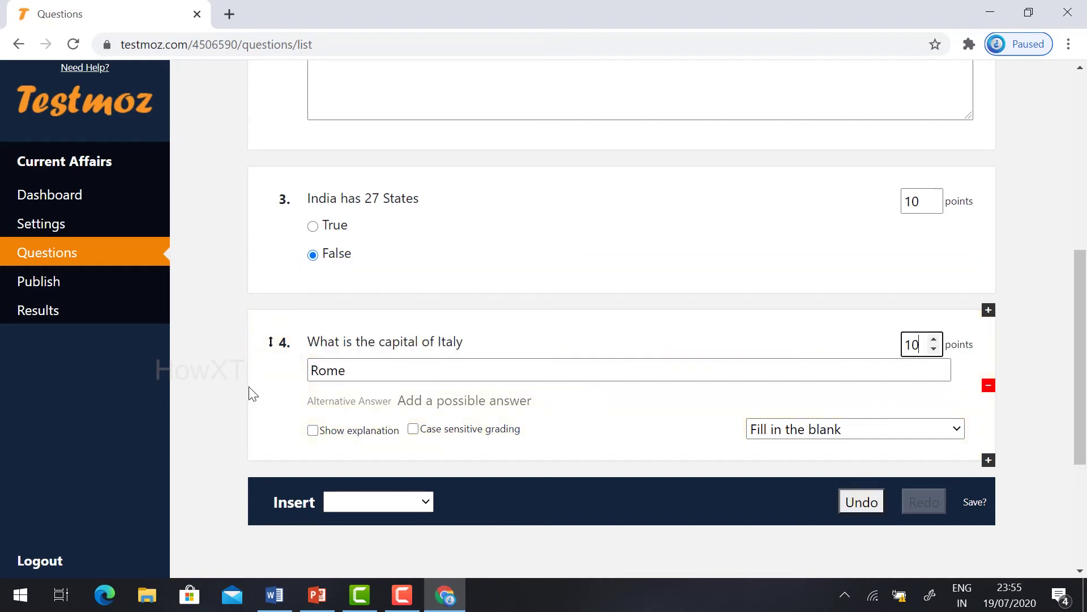
left_click(250, 388)
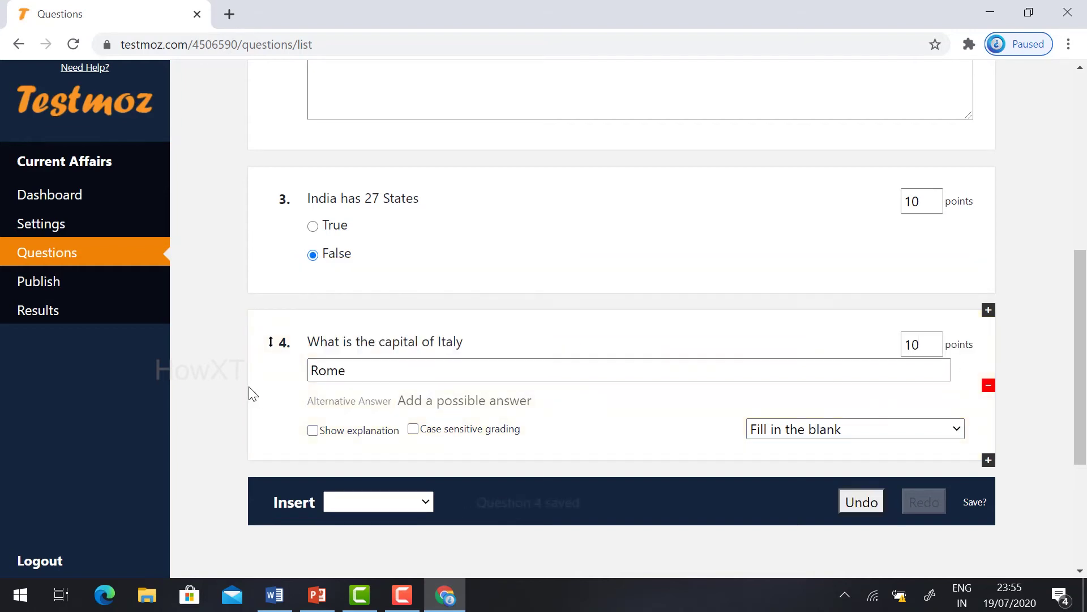
left_click(479, 340)
left_click(488, 343)
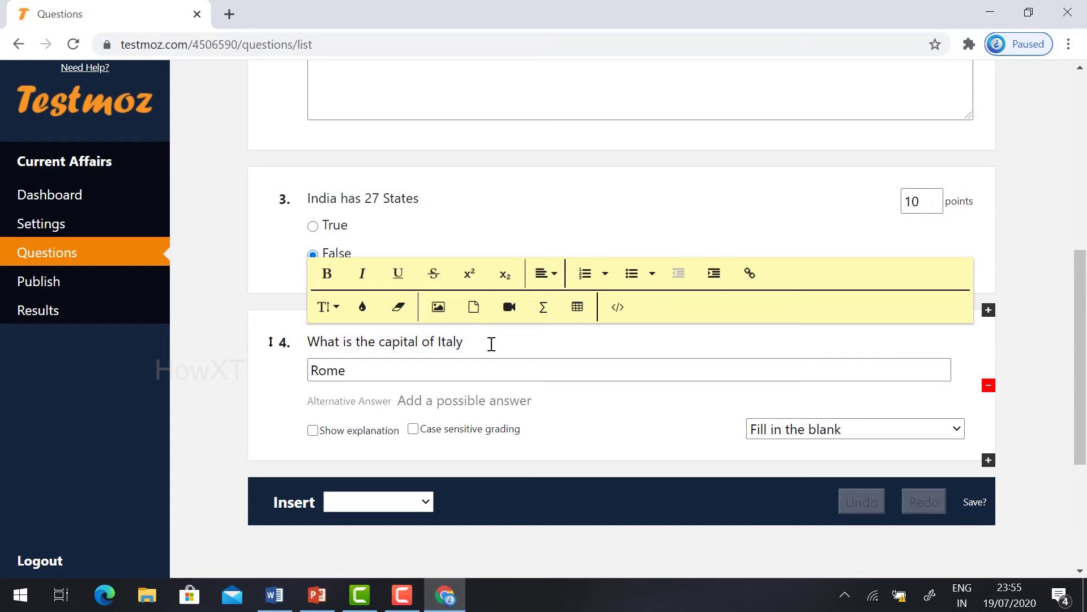
left_click(274, 391)
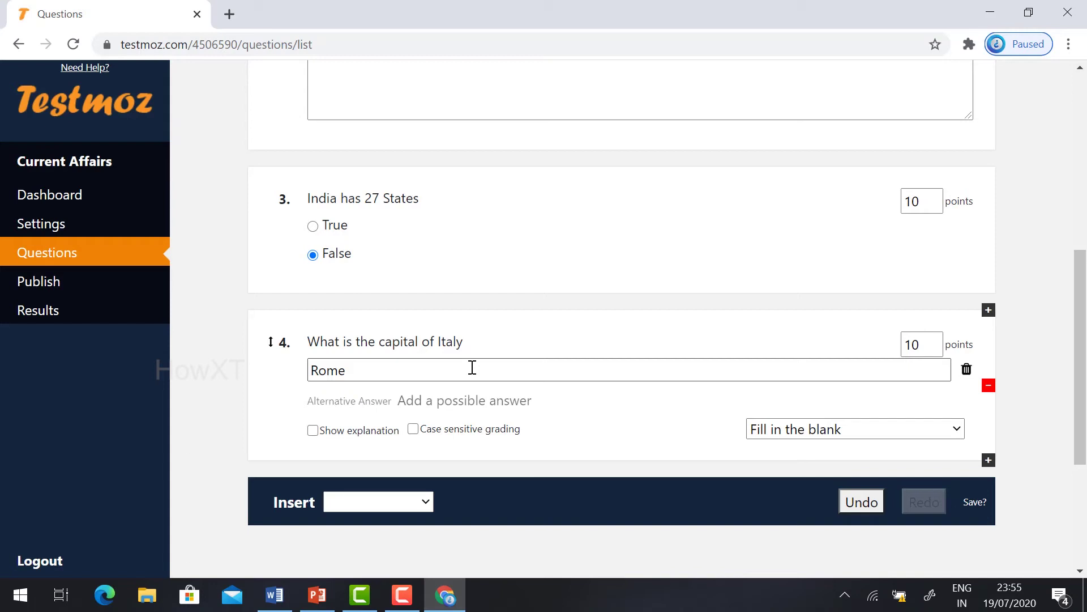
scroll(544, 463, "down", 5)
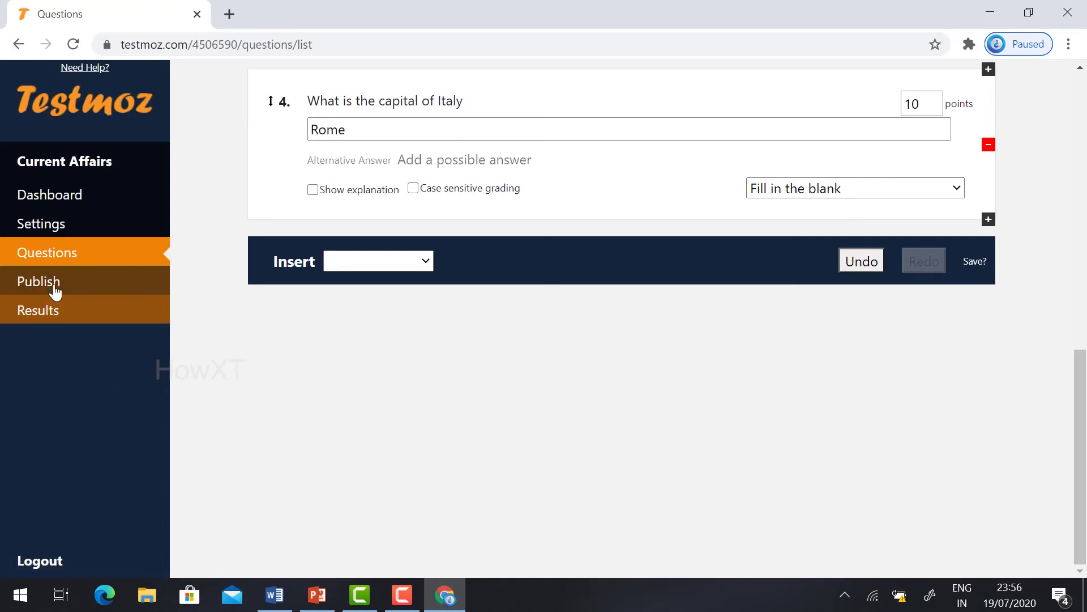
Step: From the Publish page, download the test as a Word doc, then publish Current Affairs
left_click(20, 286)
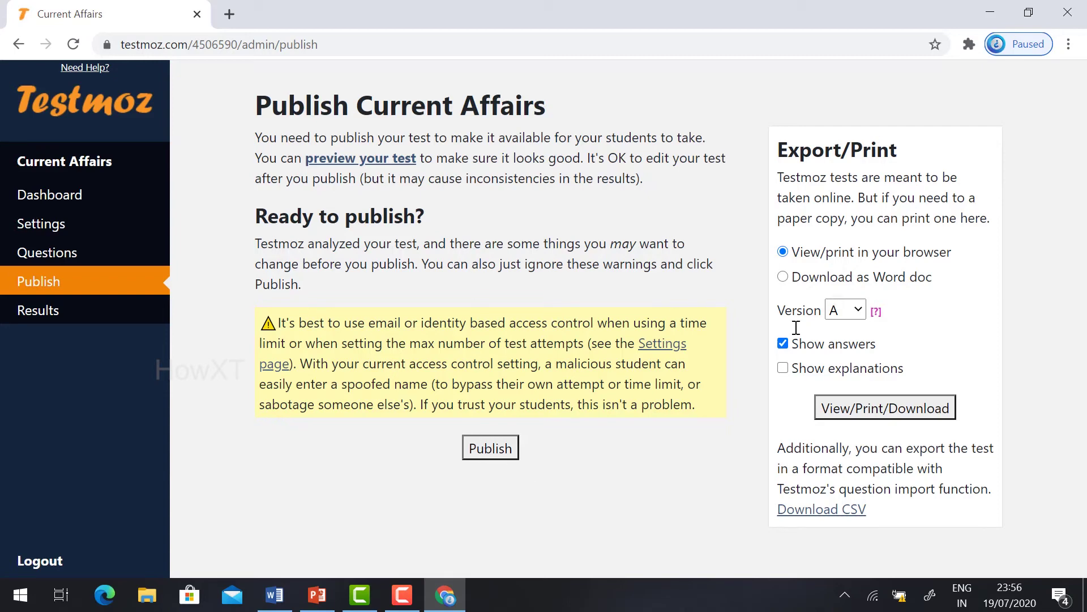
left_click(783, 278)
left_click(877, 409)
left_click(66, 557)
scroll(701, 268, "up", 3)
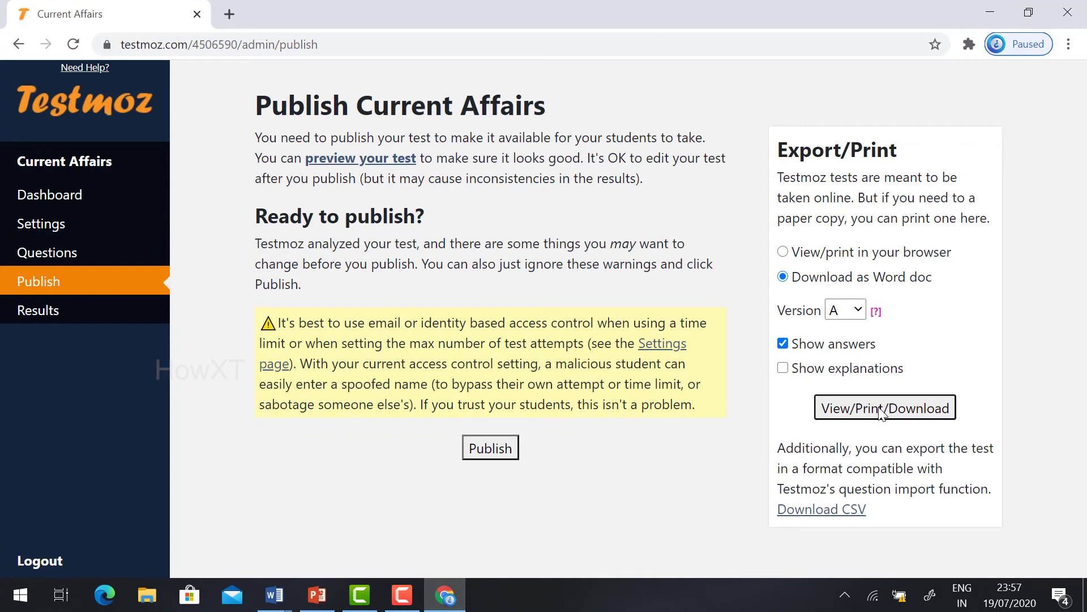
left_click(488, 450)
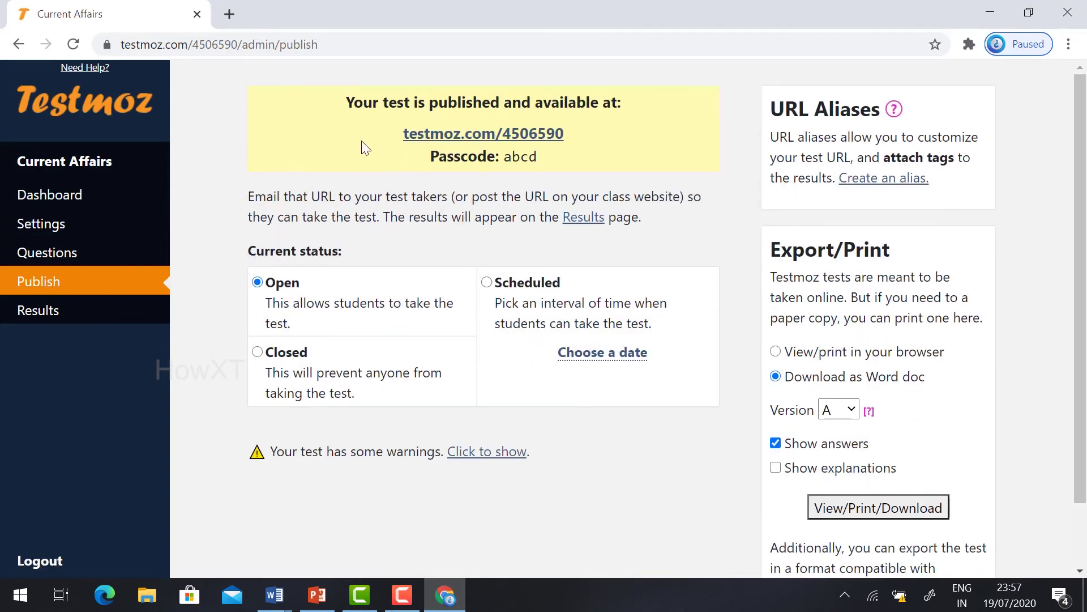
Step: Copy the test URL and passcode, then load the URL in a new incognito Chrome window
left_click_drag(565, 134, 378, 140)
key("ctrl+c")
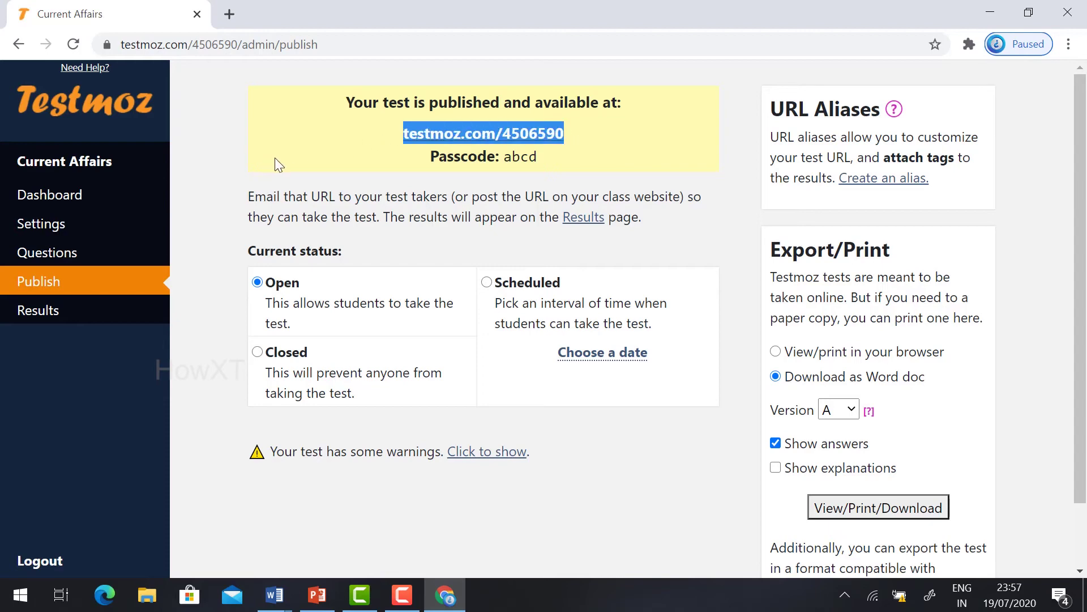
left_click_drag(537, 158, 369, 176)
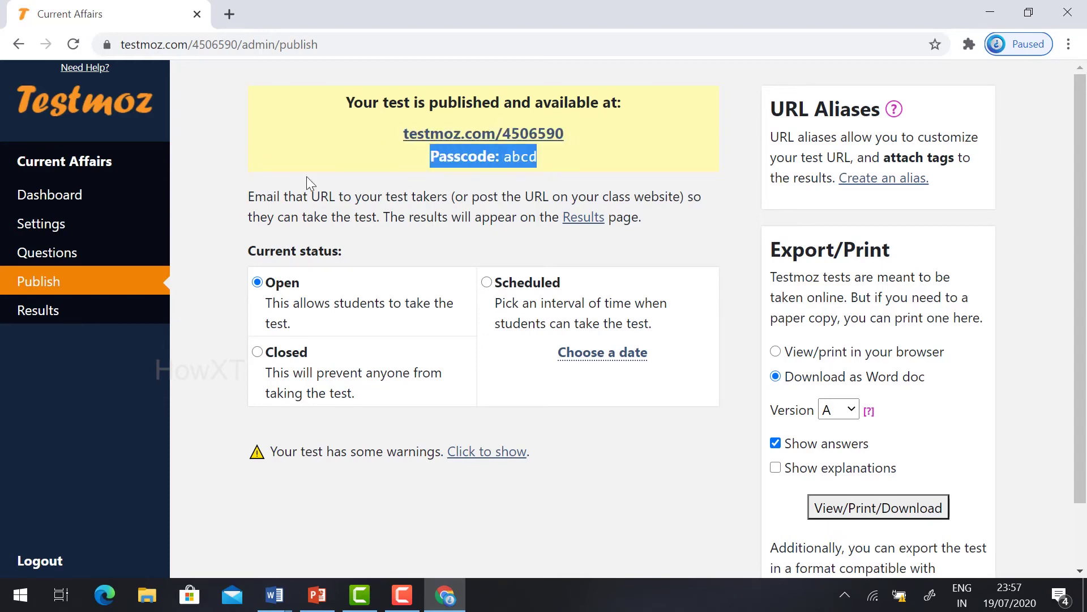
left_click_drag(379, 126, 546, 160)
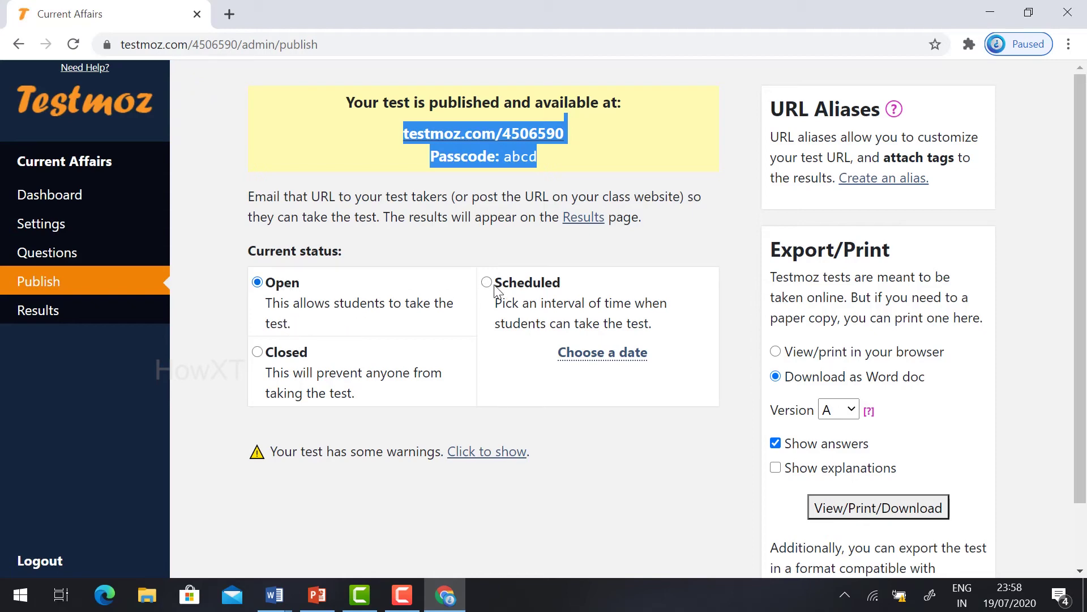
left_click(1069, 44)
left_click(891, 112)
key("ctrl+v")
key("Return")
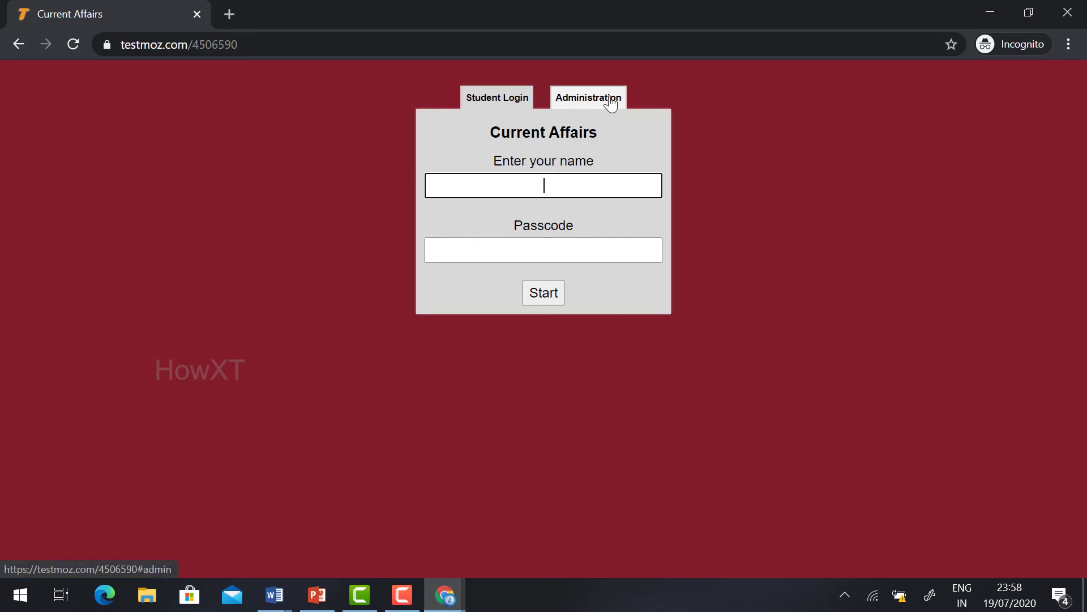
Step: Log in on the Student Login tab with the student's name and the test passcode, then start
left_click(497, 103)
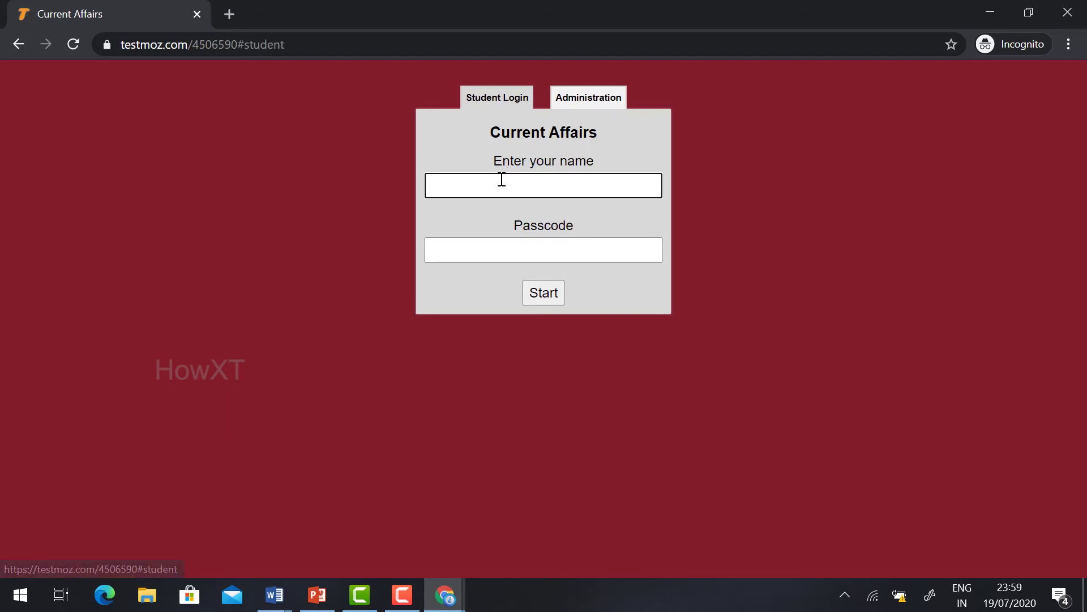
type("Vijay")
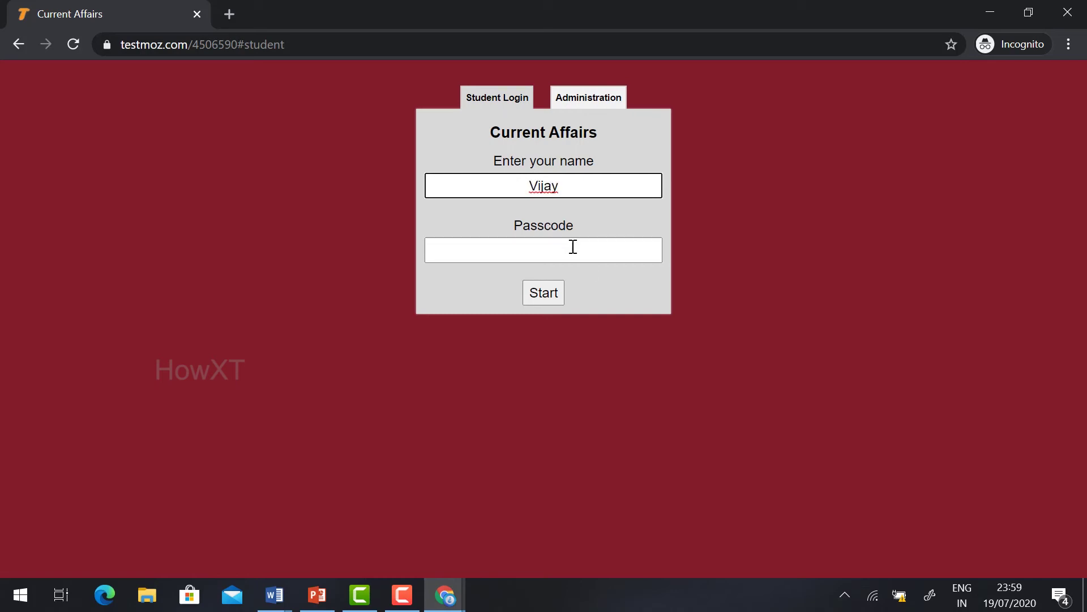
left_click(561, 249)
type("••••")
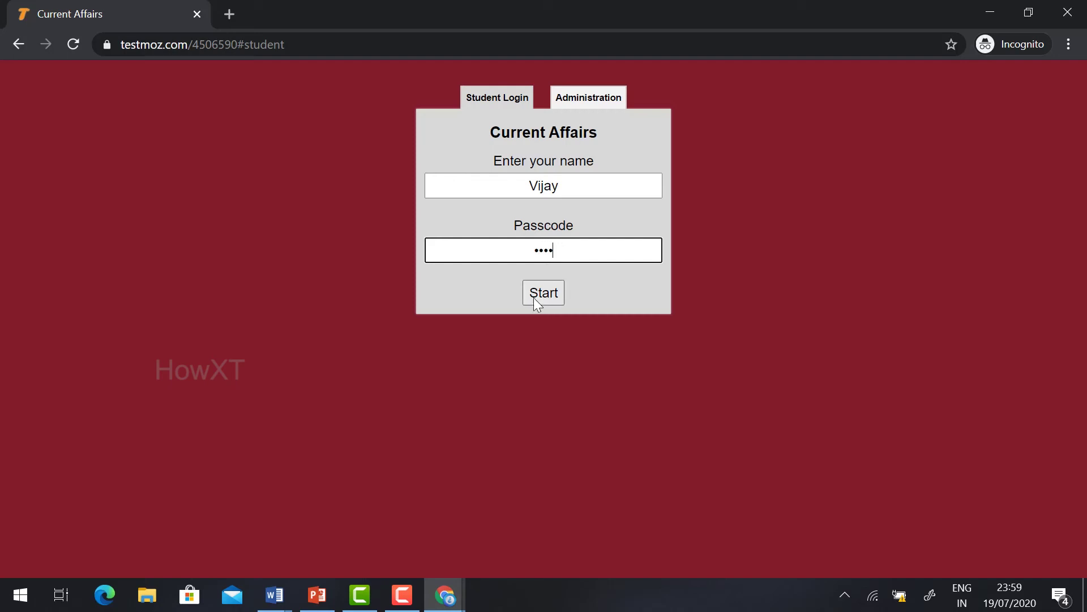
left_click(534, 299)
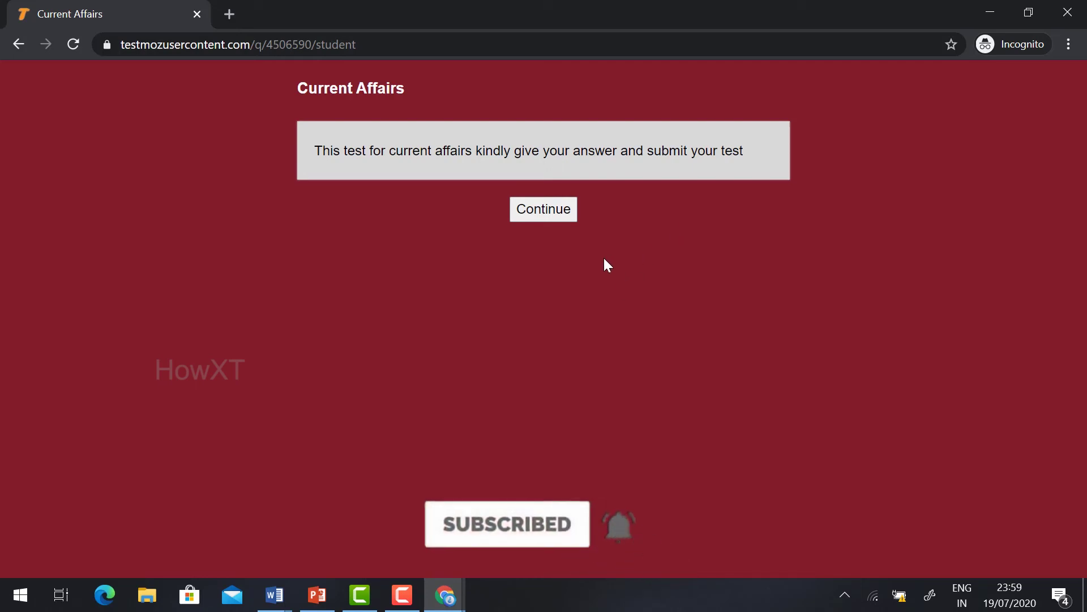
Step: Answer question 1 with Virus and submit the essay question
left_click(565, 214)
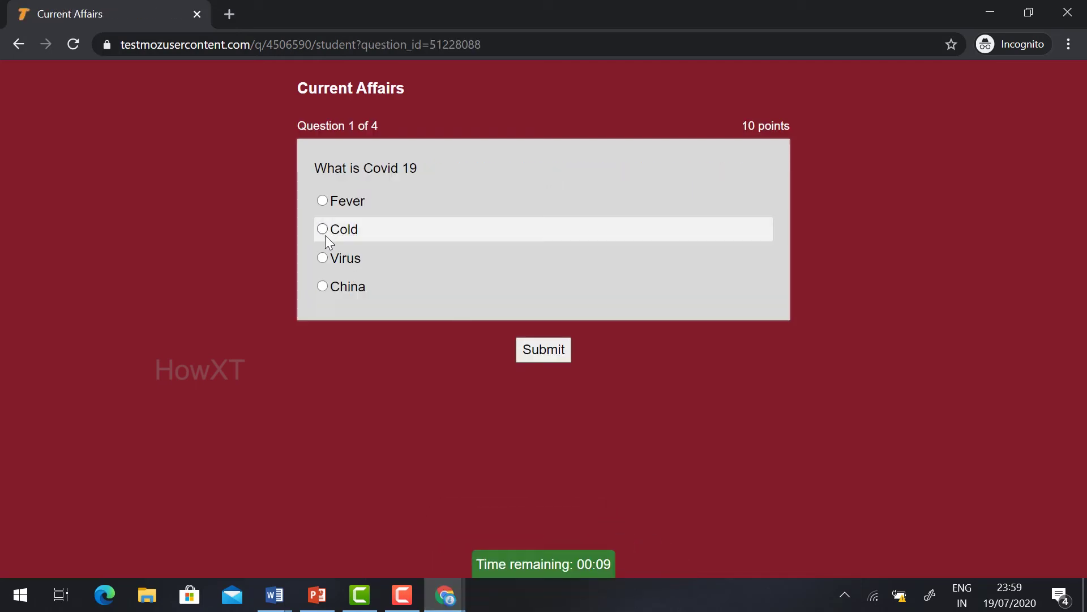
left_click(323, 256)
left_click(530, 350)
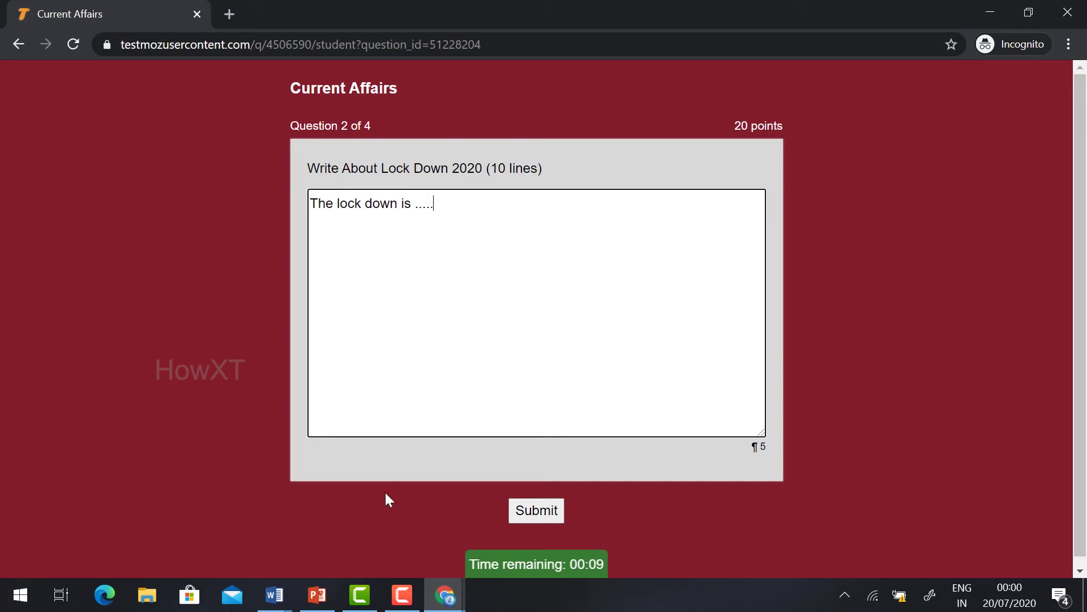
left_click(543, 510)
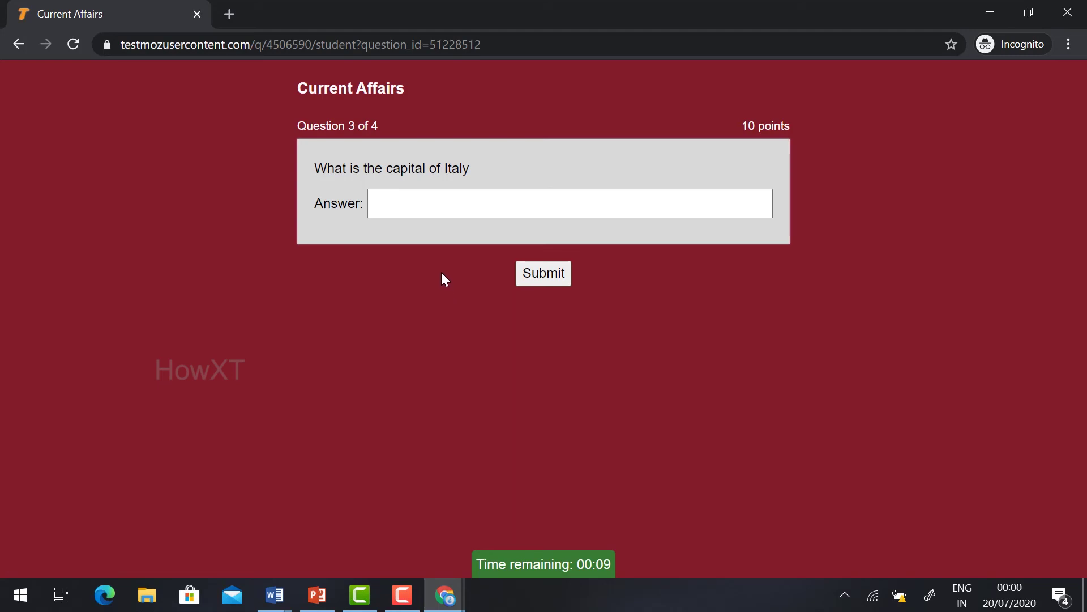
Step: Answer the Italy capital question with 'Delhi', choose False for question 4, and finish
left_click(481, 200)
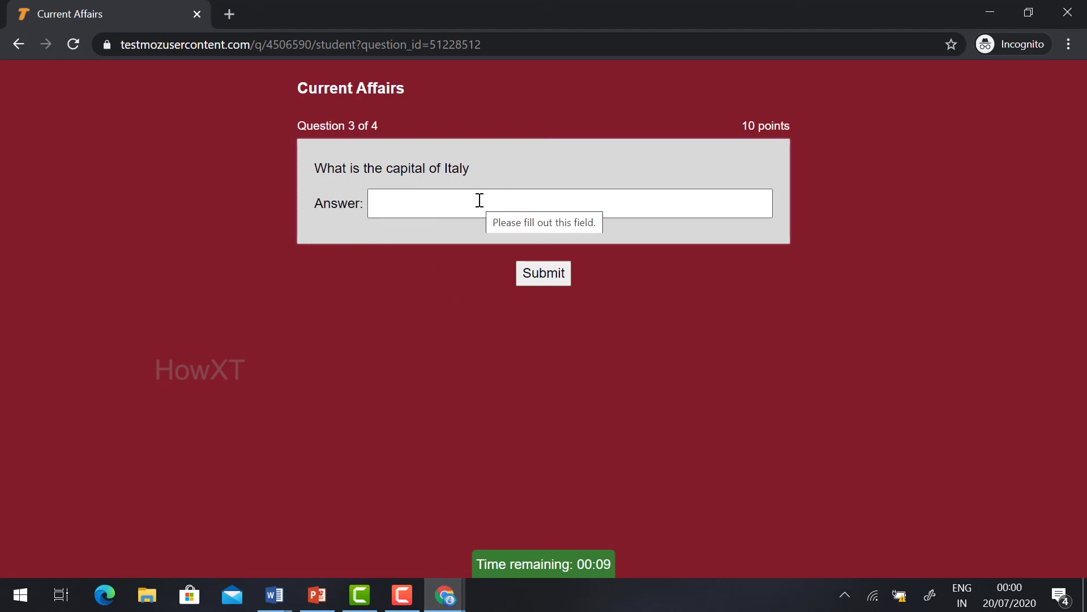
left_click(401, 204)
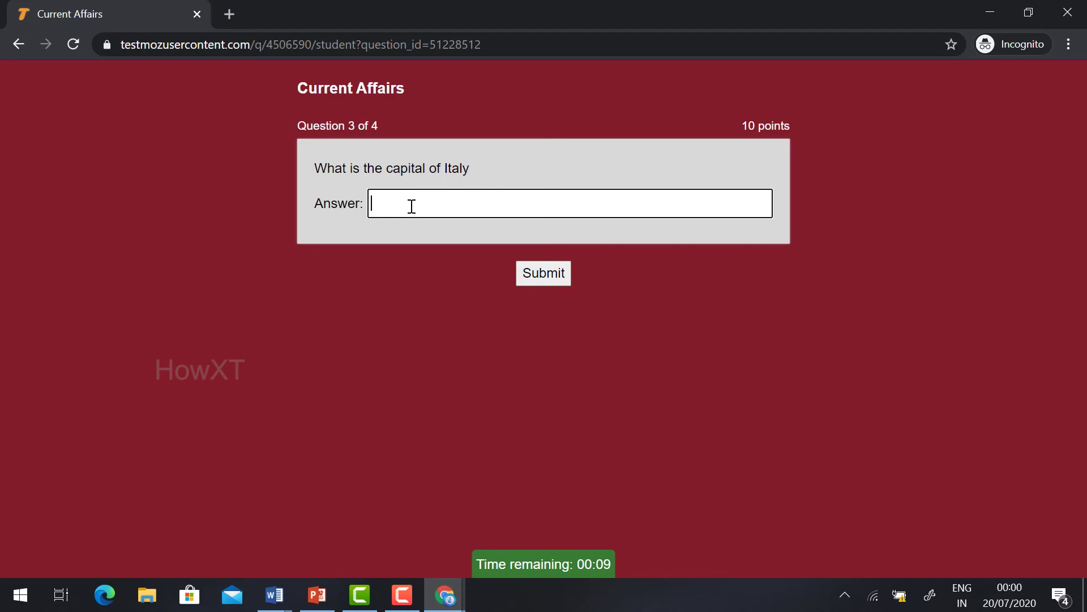
type("Delhi")
left_click(531, 279)
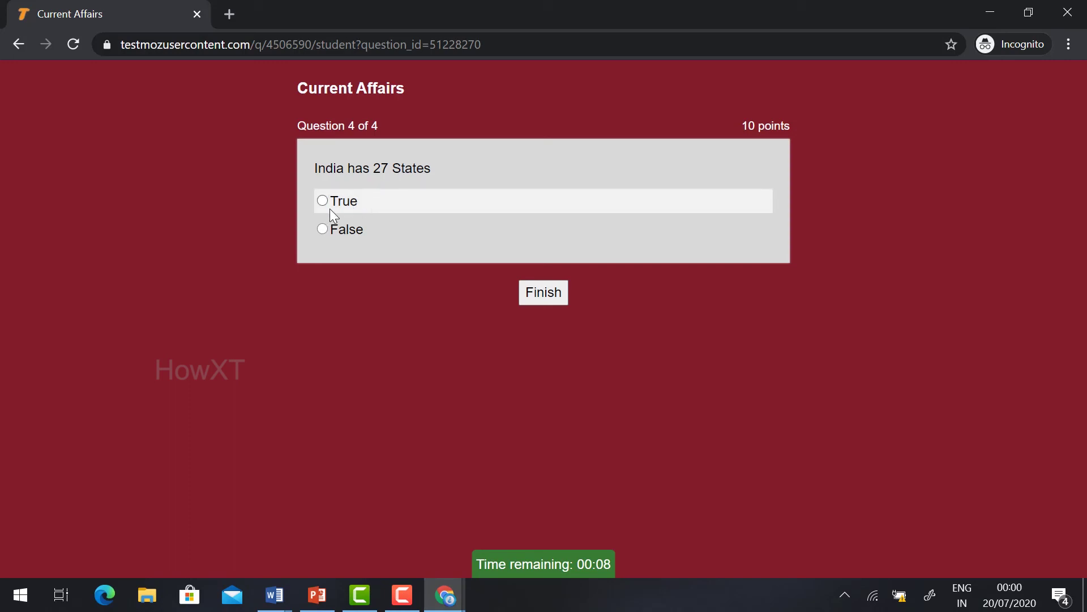
left_click(322, 229)
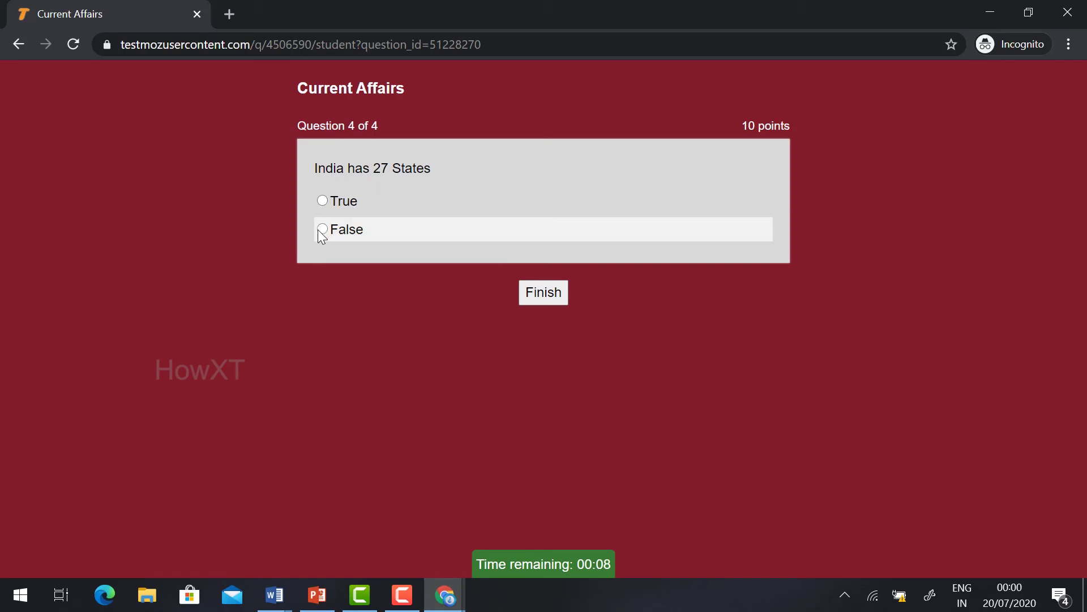
left_click(544, 291)
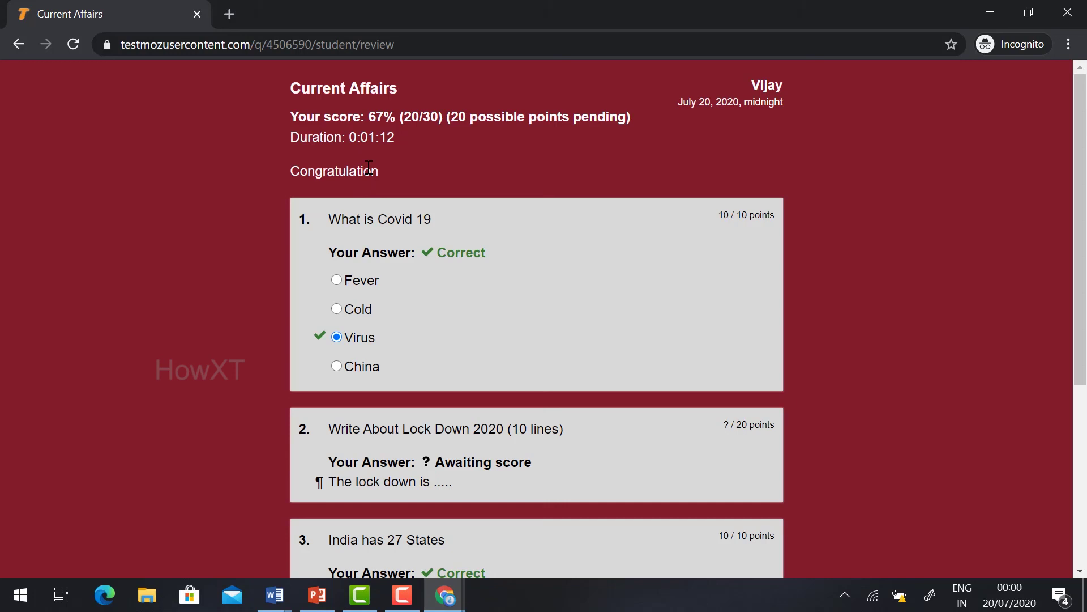
Step: Scroll through the graded review, highlighting the Congratulation message and the correct answer Rome
left_click_drag(293, 170, 399, 173)
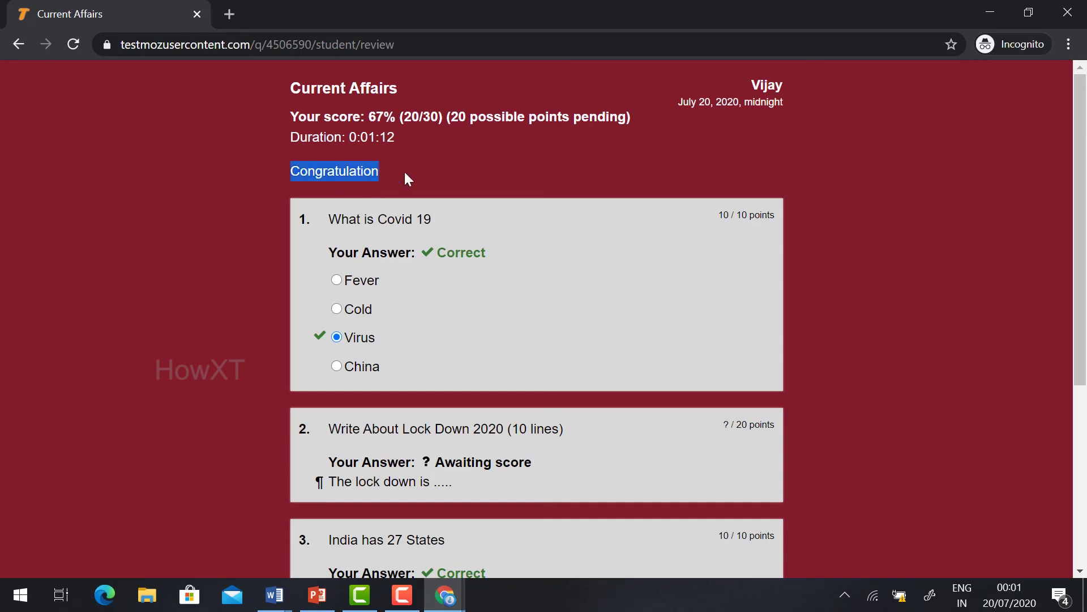
scroll(404, 169, "down", 1)
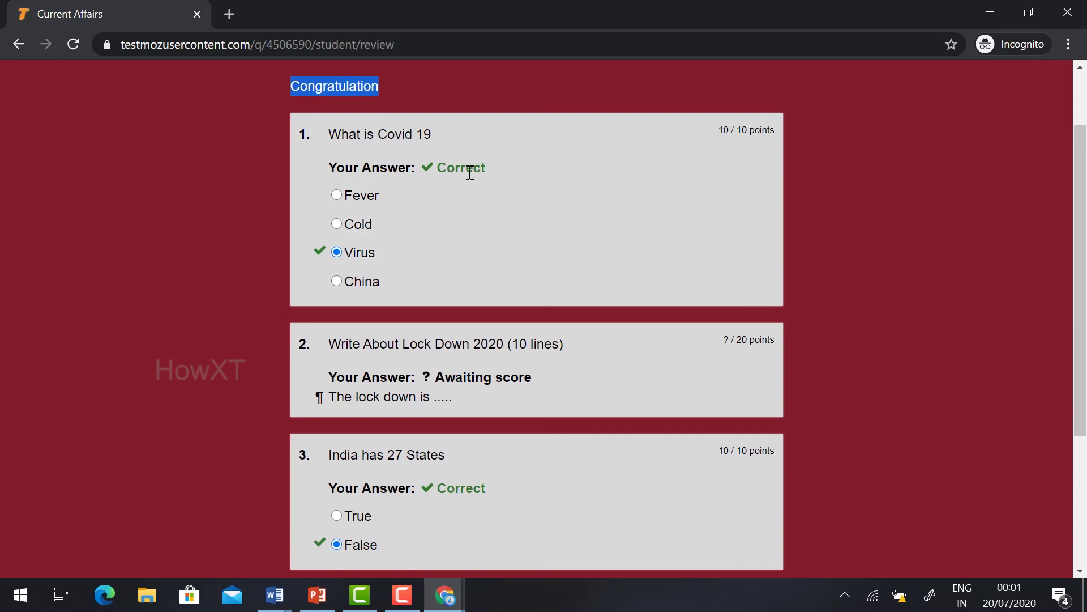
scroll(434, 244, "down", 1)
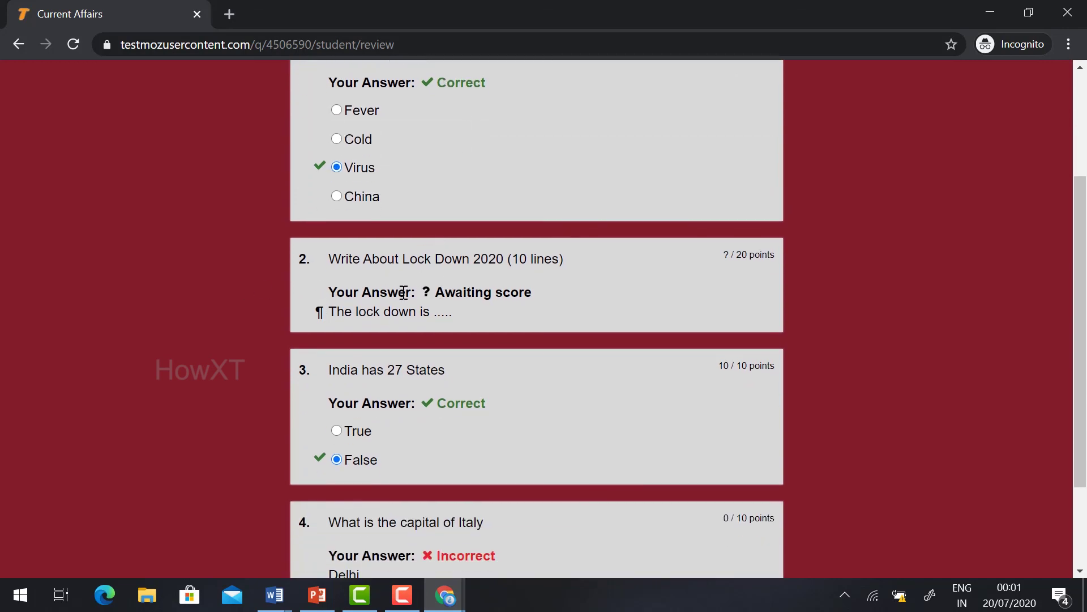
scroll(420, 273, "down", 2)
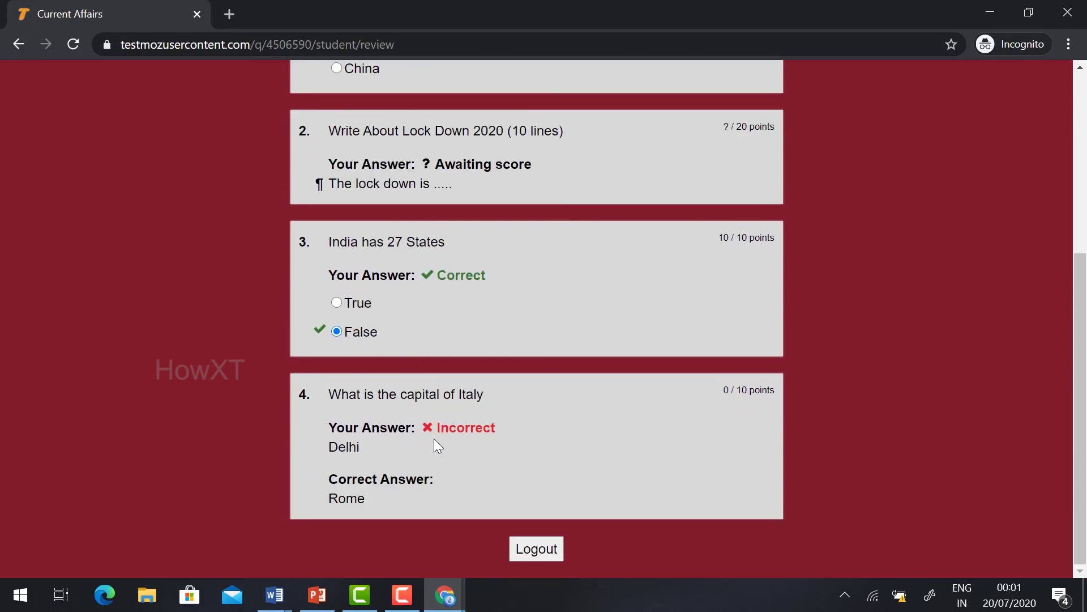
left_click_drag(364, 502, 326, 475)
triple_click(326, 475)
left_click(420, 494)
scroll(335, 255, "up", 5)
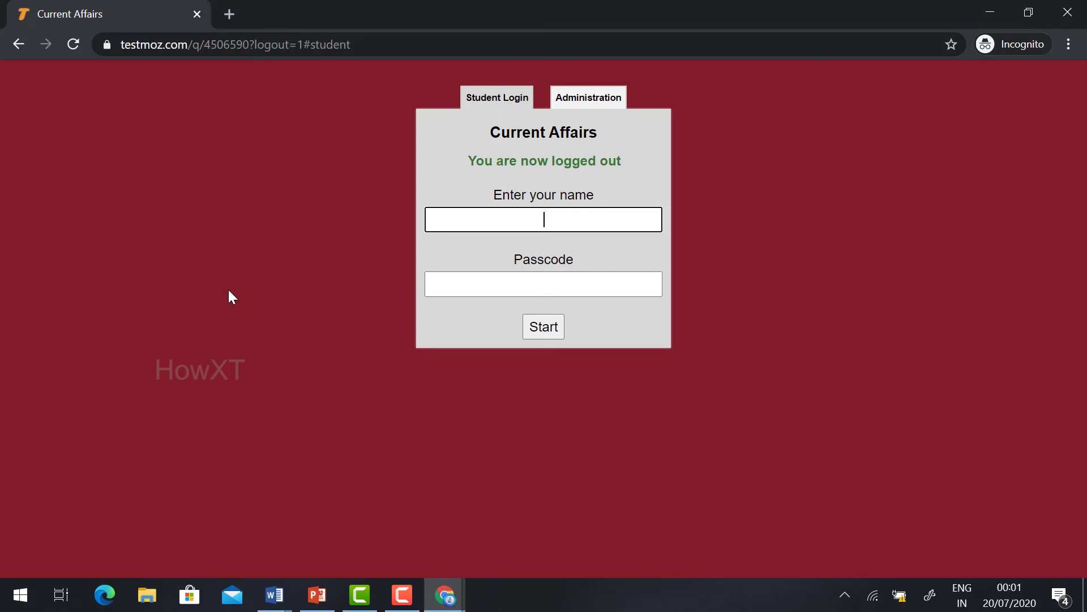
Step: Log in on the Administration tab with the admin password
left_click(589, 97)
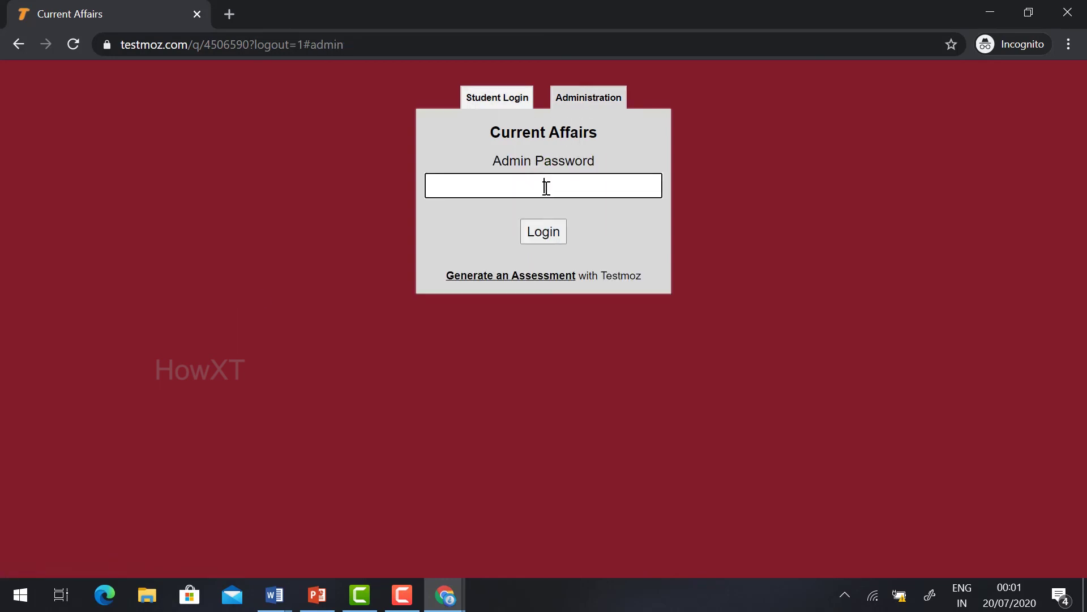
type("••••")
left_click(551, 236)
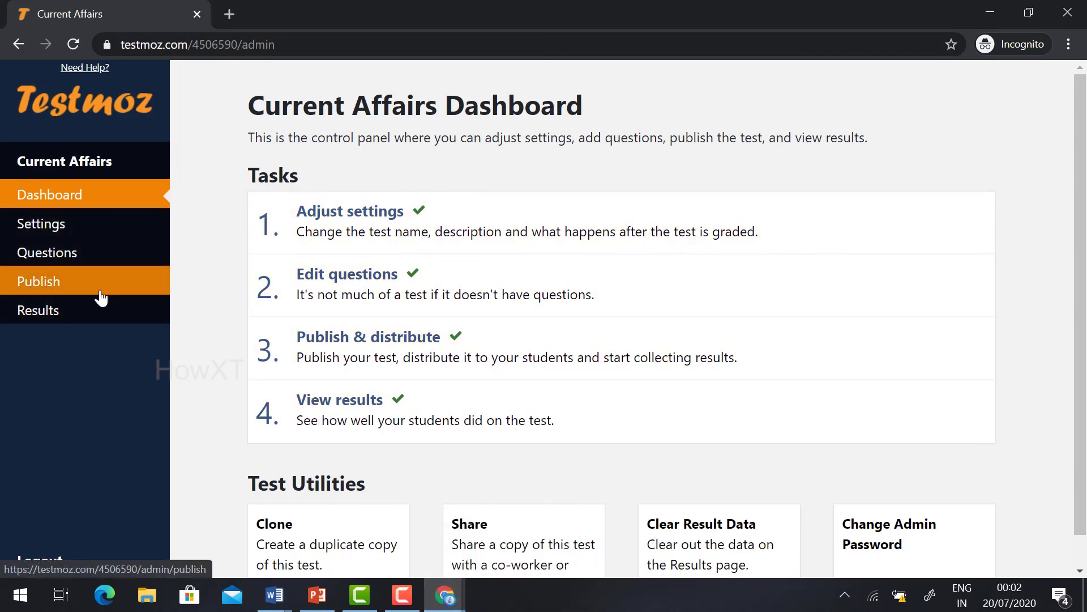
Step: Open Results and the student's ungraded question 2 essay response
left_click(49, 311)
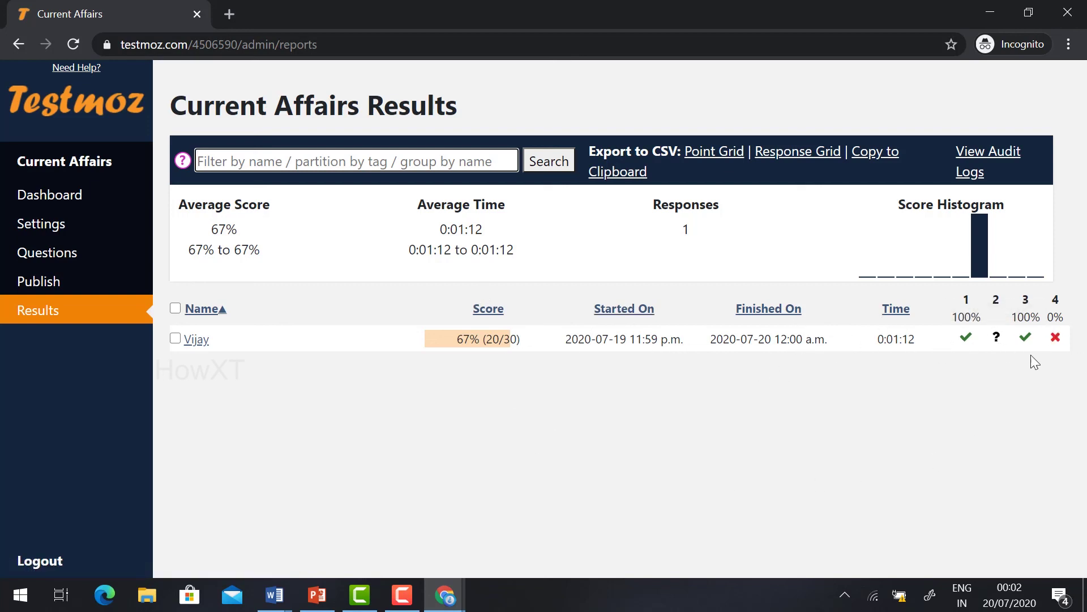
left_click(996, 338)
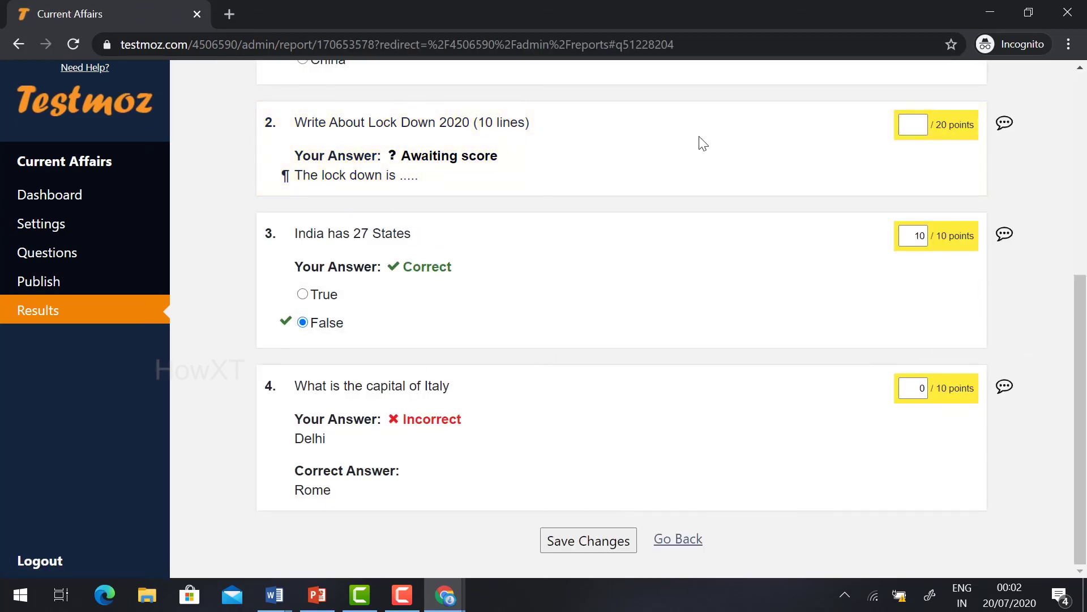
Step: Enter 5 points for the Lock Down essay and save the changes
left_click(915, 125)
type("5")
left_click(573, 544)
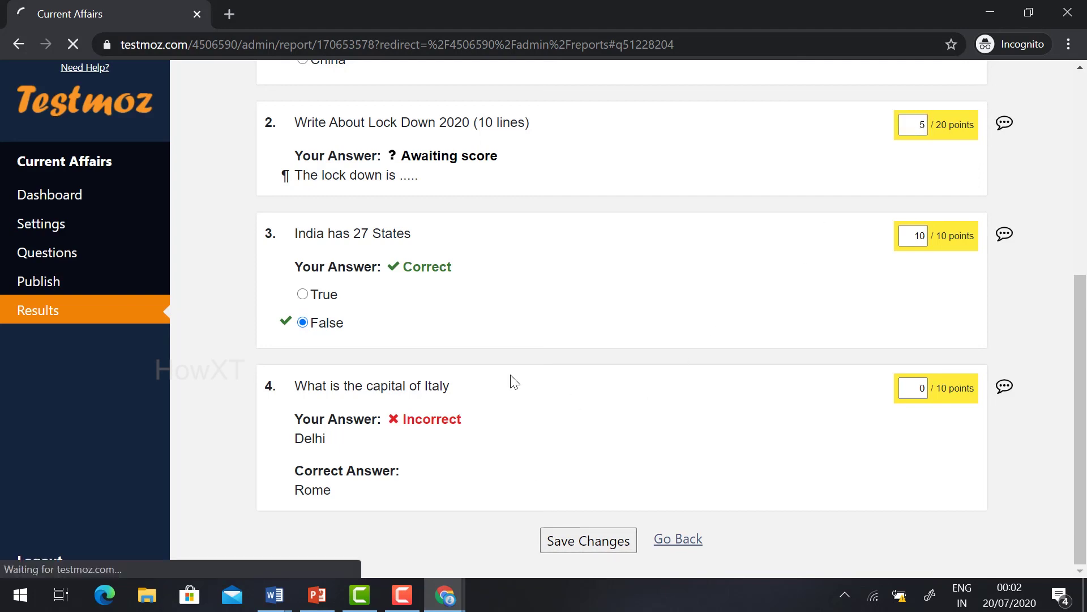